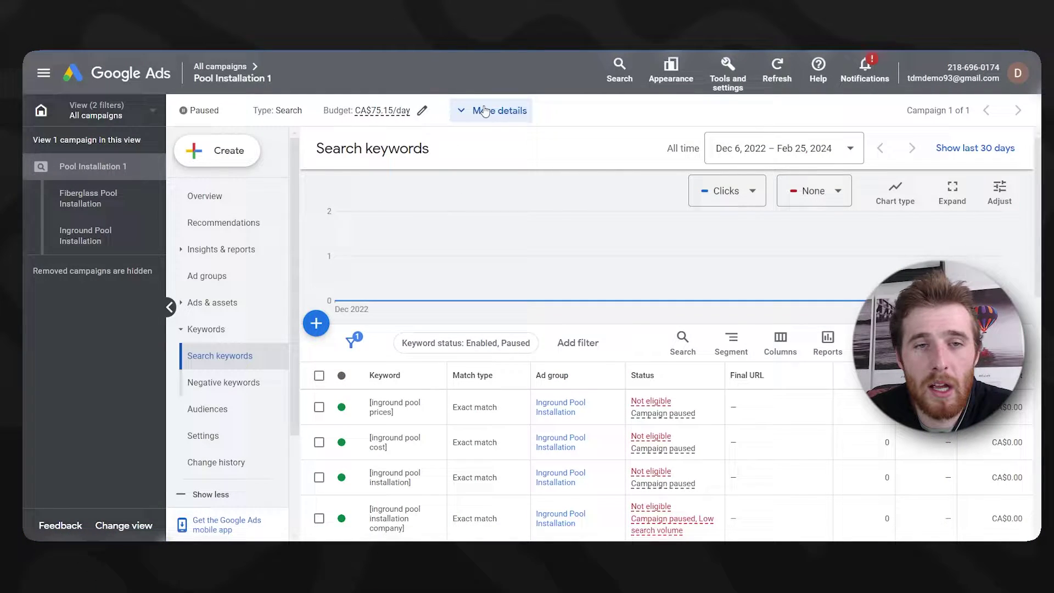
Step: Give the Maximize clicks bid strategy a maximum CPC bid limit of CA$20.55 and save it
{"action": "left_click", "coordinate": [508, 110]}
{"action": "left_click", "coordinate": [762, 209]}
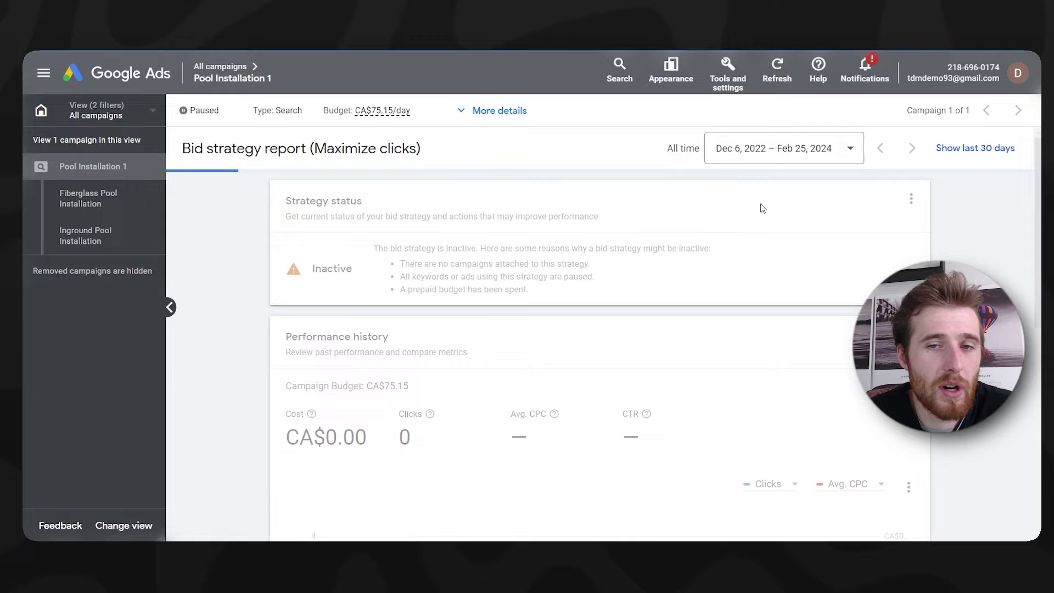
{"action": "scroll", "coordinate": [394, 384], "scroll_direction": "down", "scroll_amount": 6}
{"action": "left_click", "coordinate": [395, 400]}
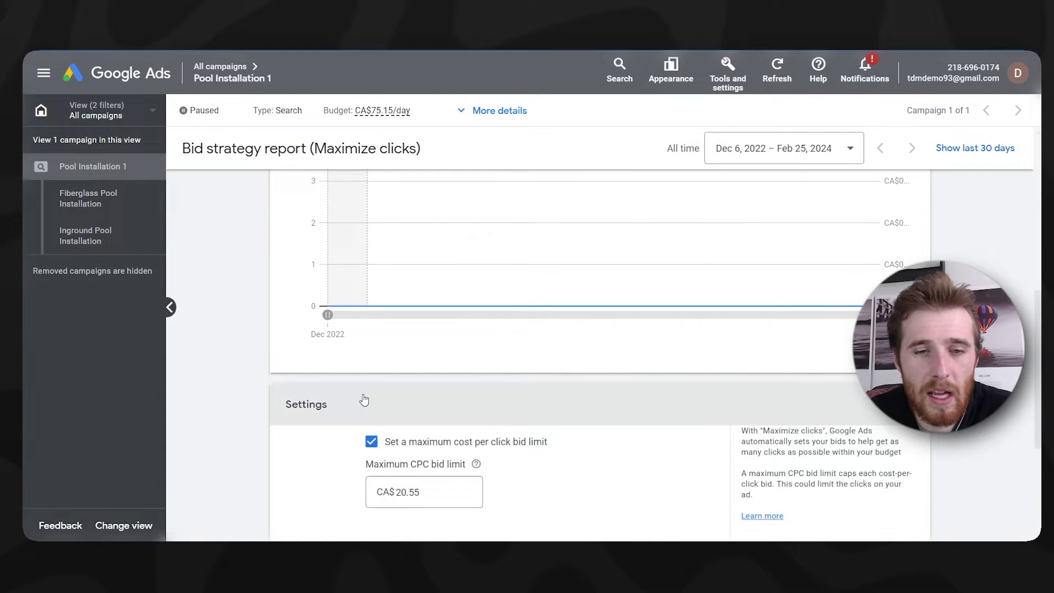
{"action": "scroll", "coordinate": [523, 379], "scroll_direction": "down", "scroll_amount": 3}
{"action": "left_click", "coordinate": [433, 362]}
{"action": "type", "text": "20.55"}
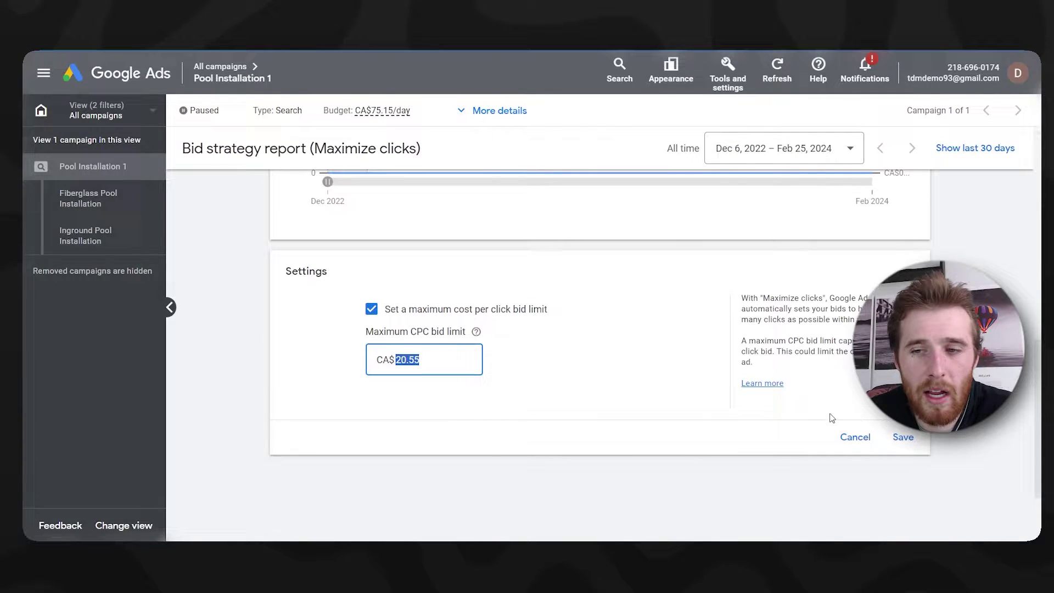
{"action": "left_click", "coordinate": [896, 439]}
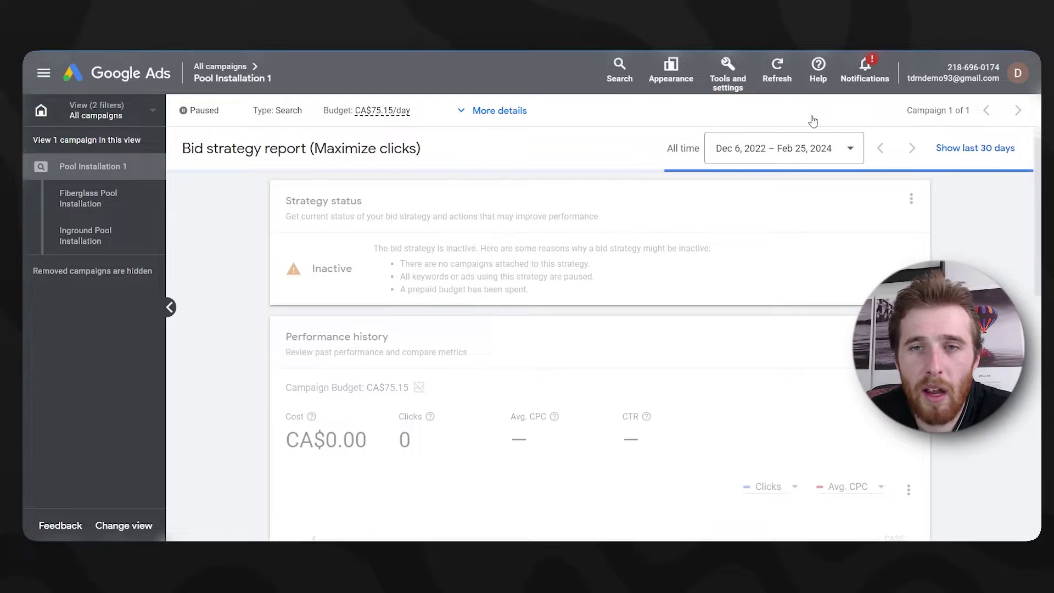
{"action": "left_click", "coordinate": [671, 68]}
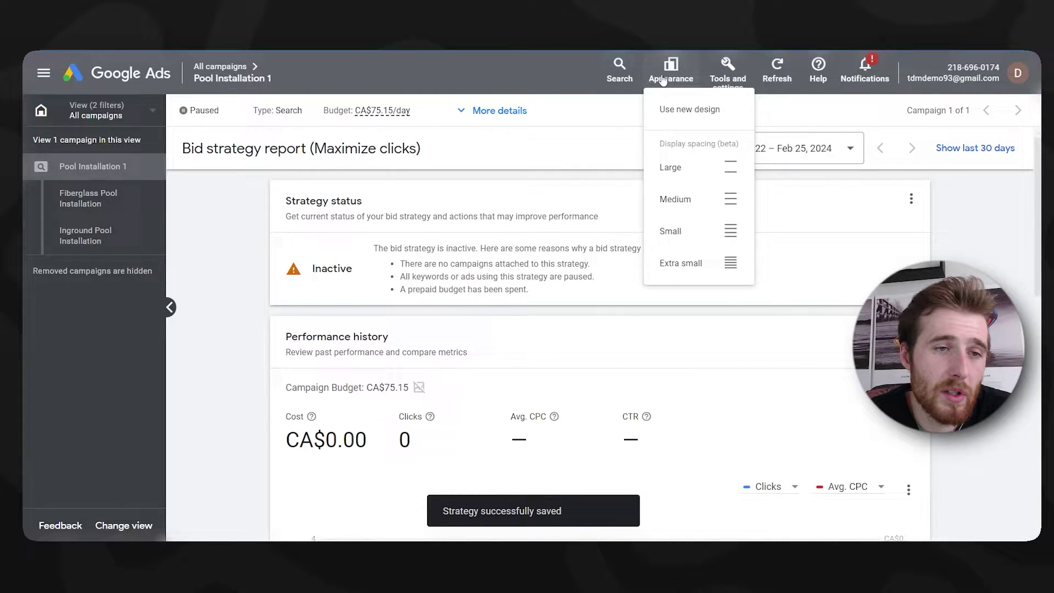
{"action": "left_click", "coordinate": [227, 194]}
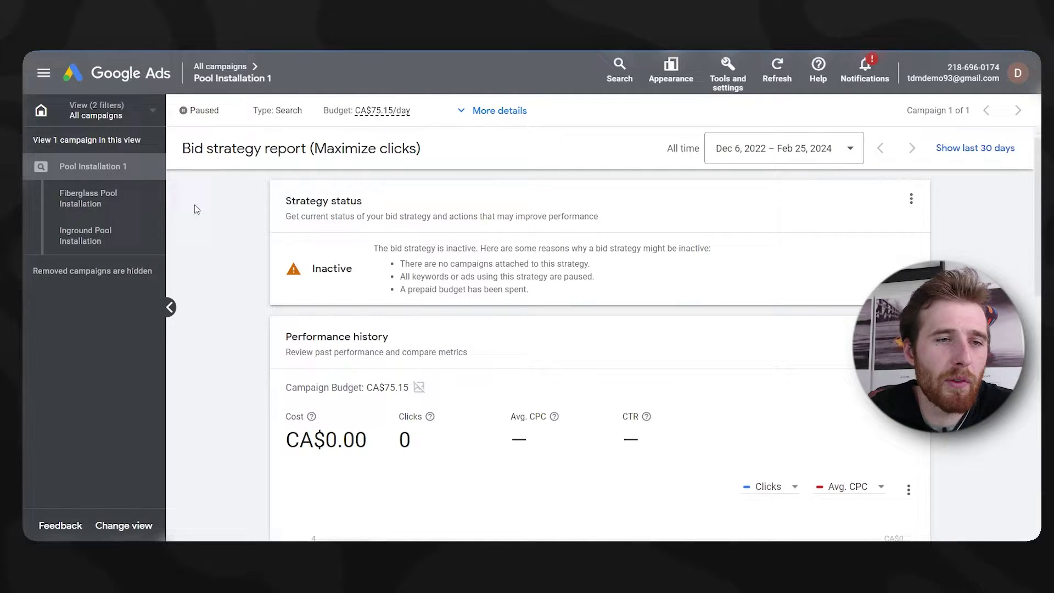
Step: List the Fiberglass Pool Installation ad group's responsive search ads, marked Not eligible because the campaign is paused
{"action": "left_click", "coordinate": [88, 199]}
{"action": "left_click", "coordinate": [212, 276]}
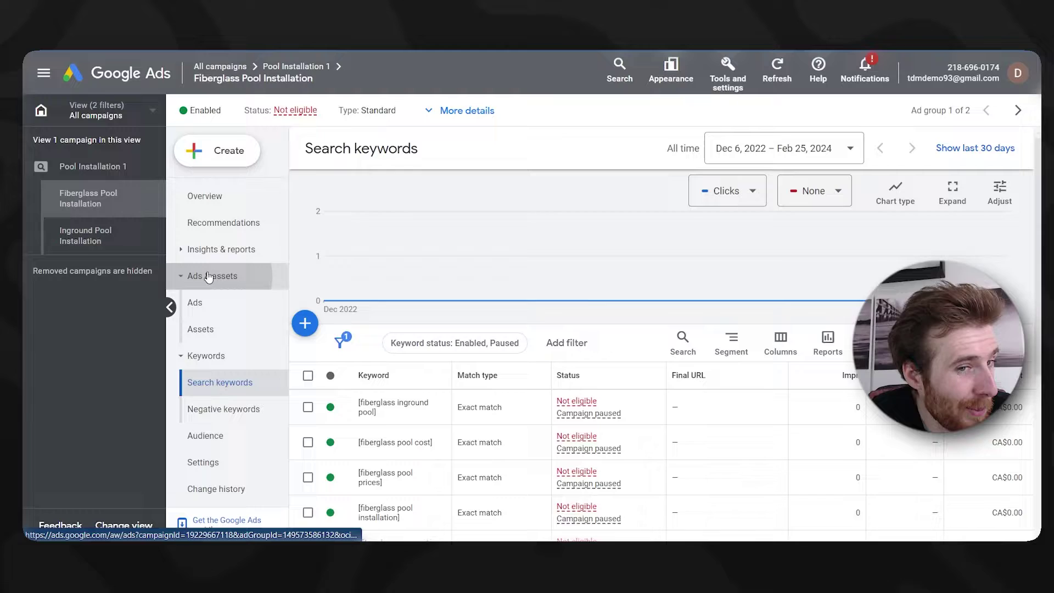
{"action": "left_click", "coordinate": [195, 302]}
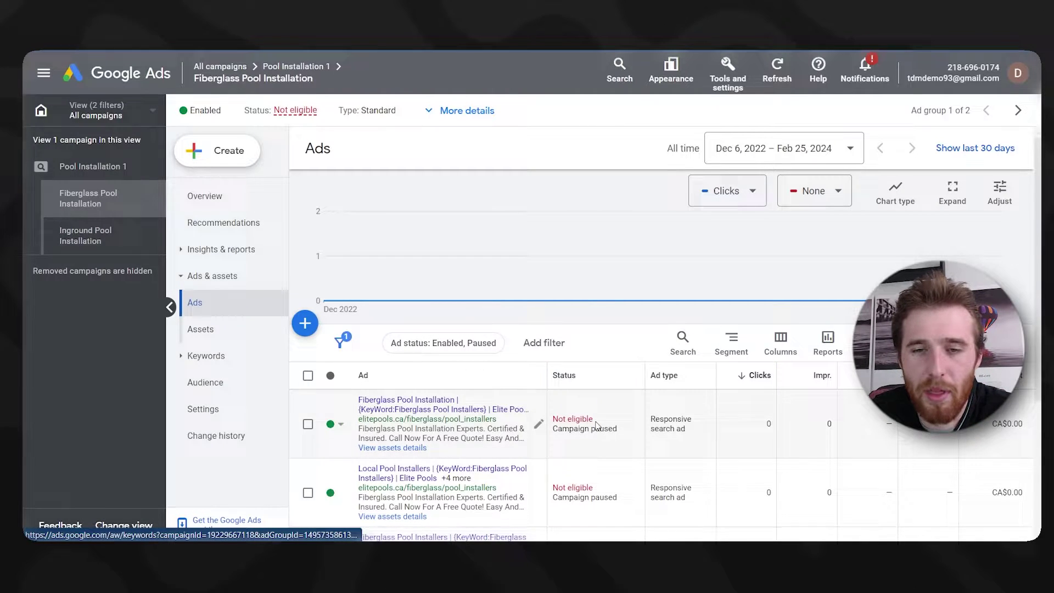
{"action": "scroll", "coordinate": [602, 407], "scroll_direction": "down", "scroll_amount": 1}
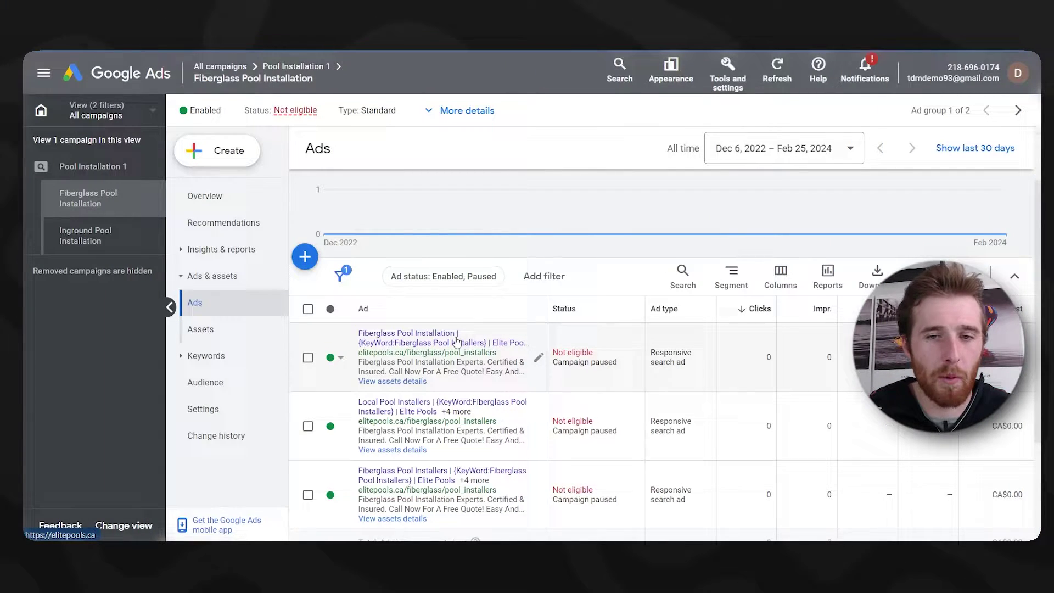
Step: Preview 'fibreglass pool installation installation' in Ad Preview and Diagnosis, which shows the ad isn't showing, then return to the ads
{"action": "left_click", "coordinate": [718, 87]}
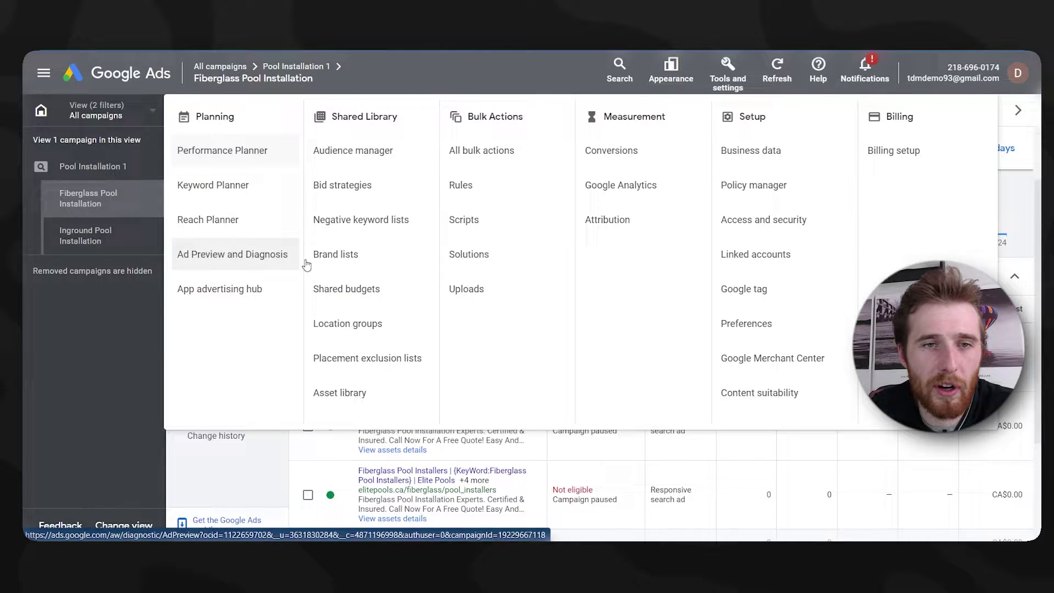
{"action": "right_click", "coordinate": [199, 262]}
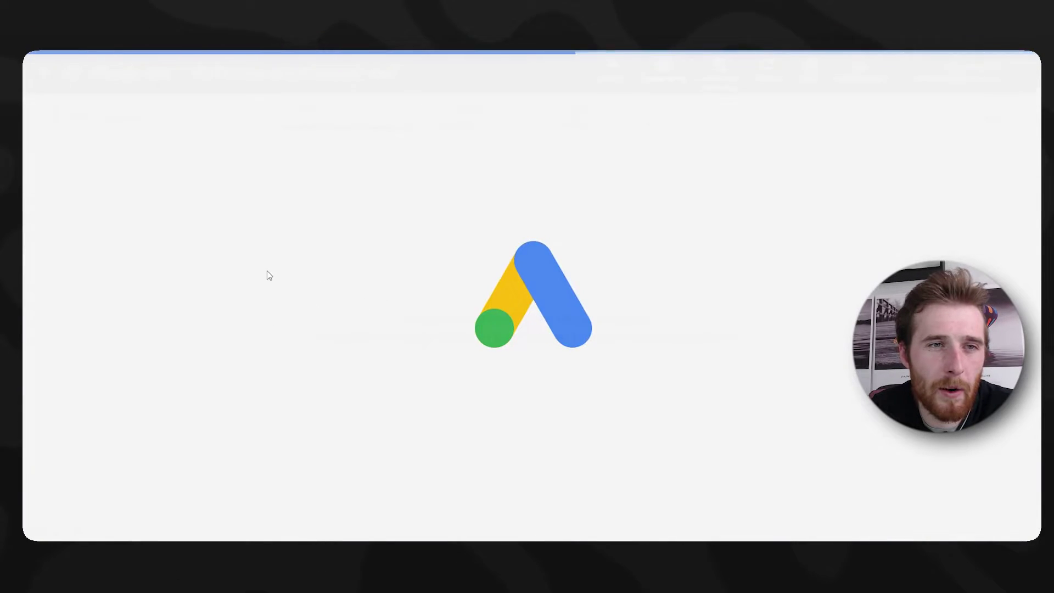
{"action": "left_click", "coordinate": [179, 121]}
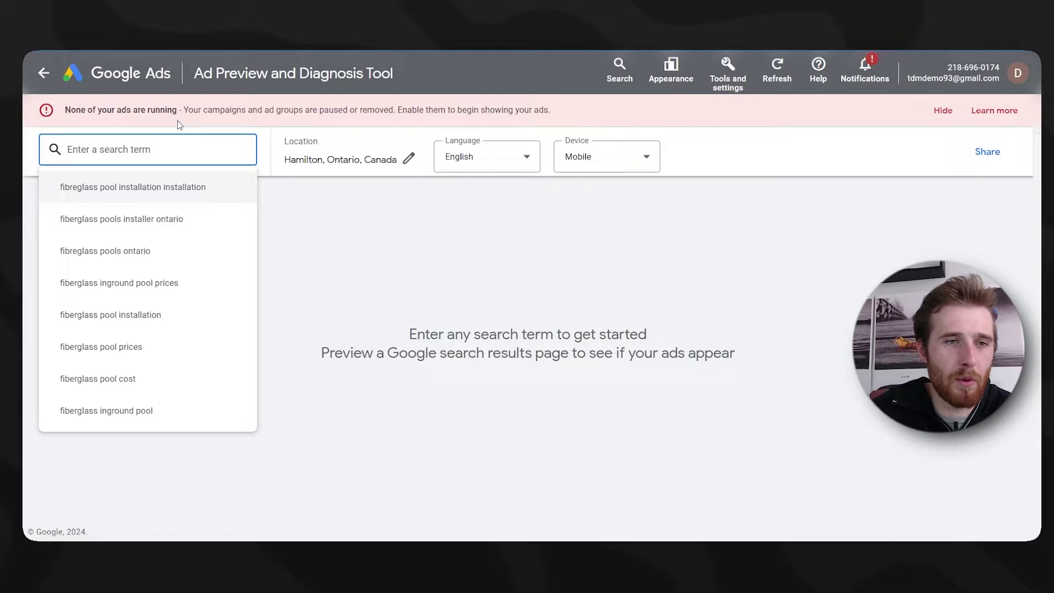
{"action": "left_click", "coordinate": [187, 186]}
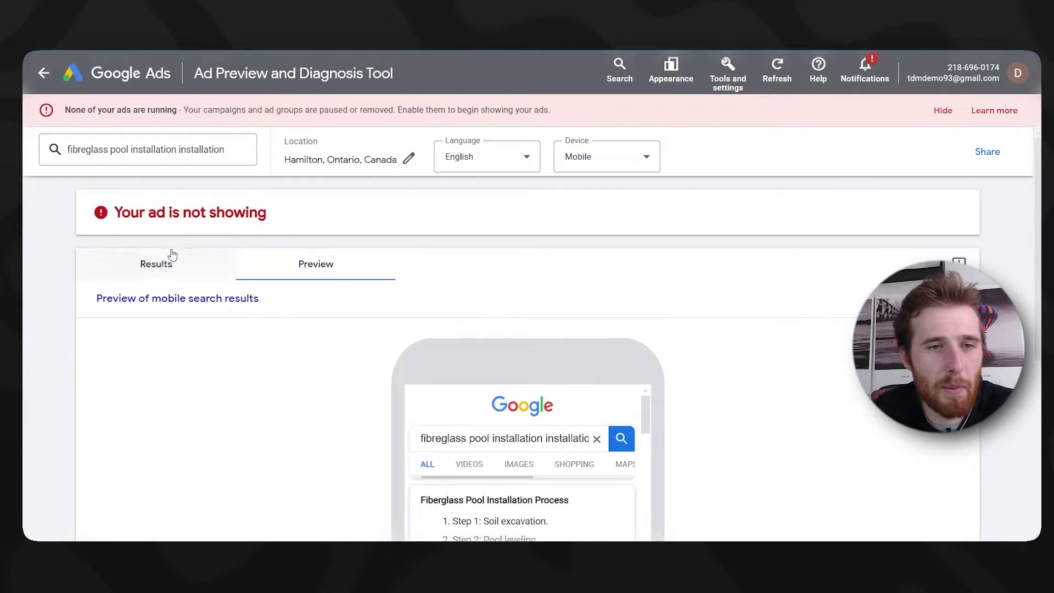
{"action": "left_click_drag", "start_coordinate": [251, 213], "coordinate": [96, 212]}
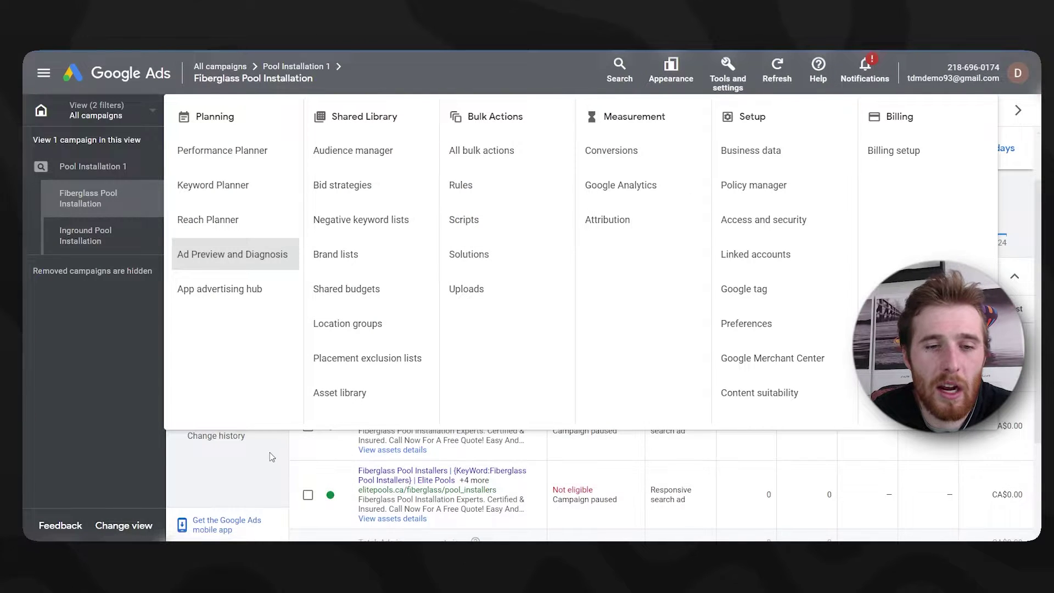
{"action": "left_click", "coordinate": [272, 457]}
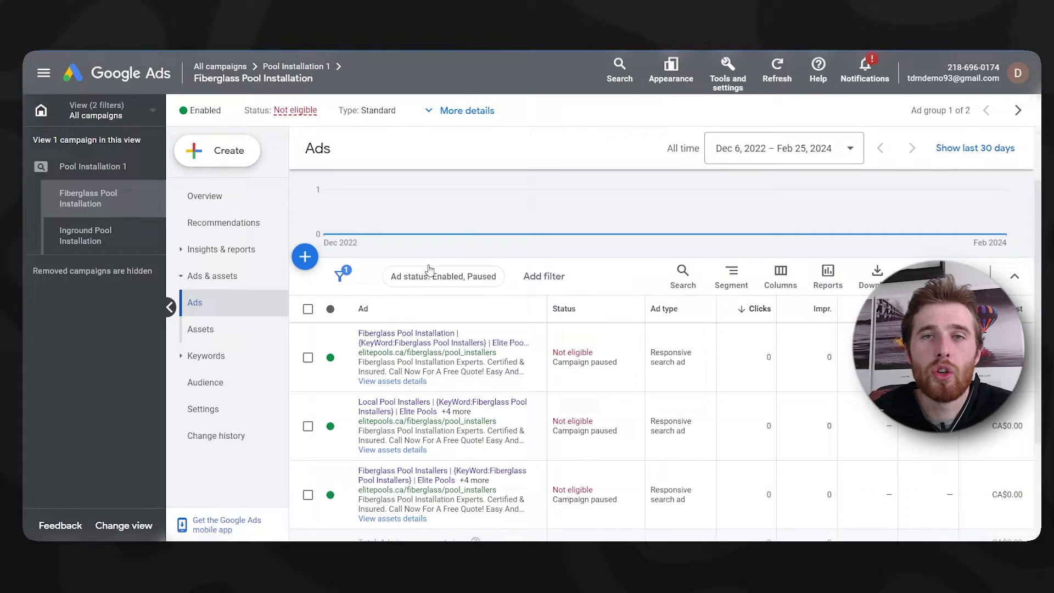
{"action": "left_click", "coordinate": [729, 70]}
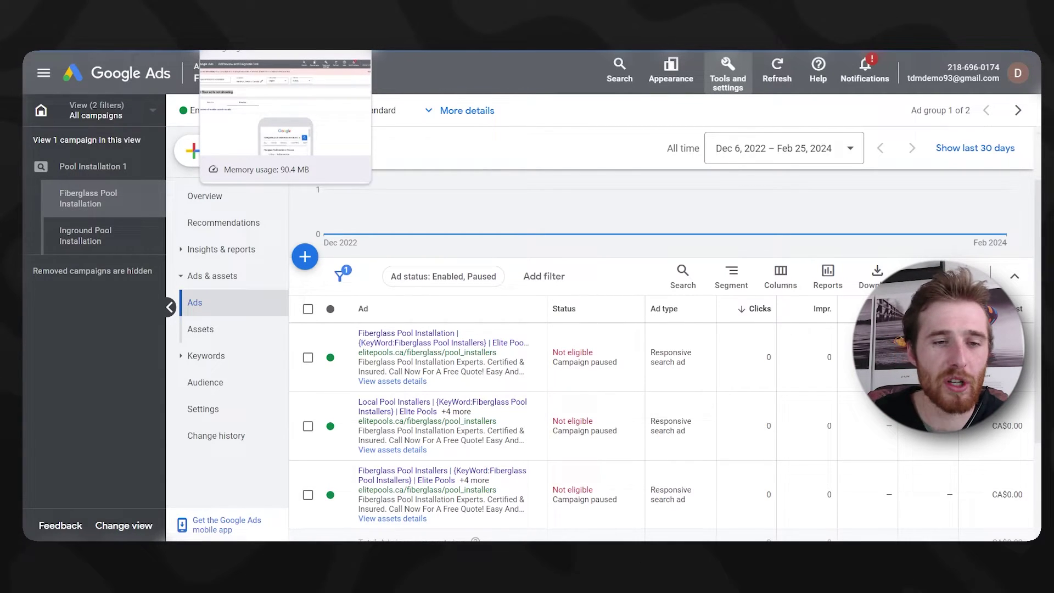
Step: Switch the search keyword 'fiberglass inground pool' to phrase match
{"action": "left_click", "coordinate": [206, 356]}
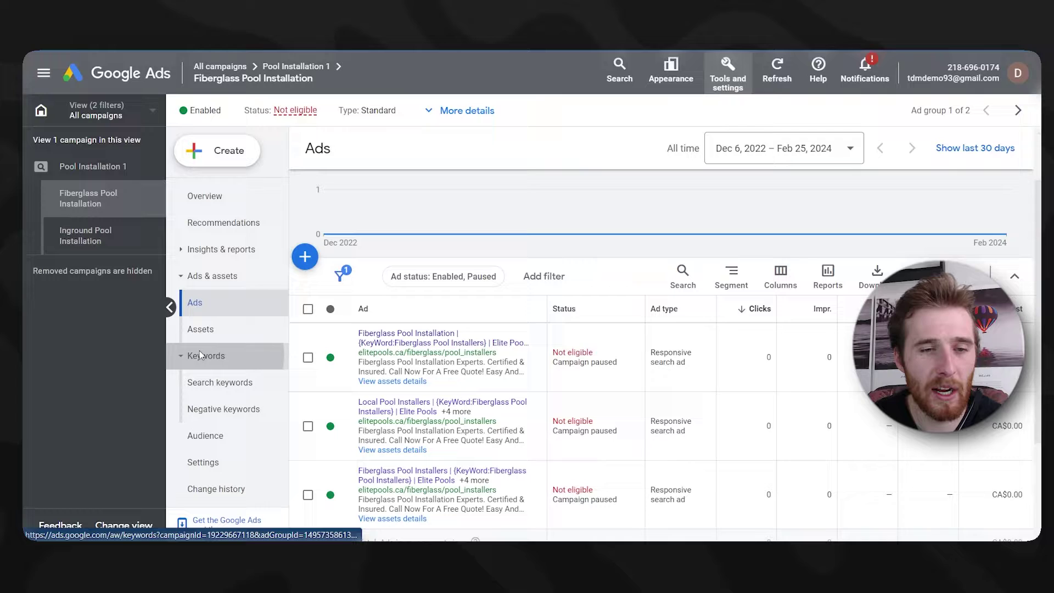
{"action": "left_click", "coordinate": [219, 382]}
{"action": "scroll", "coordinate": [566, 351], "scroll_direction": "down", "scroll_amount": 5}
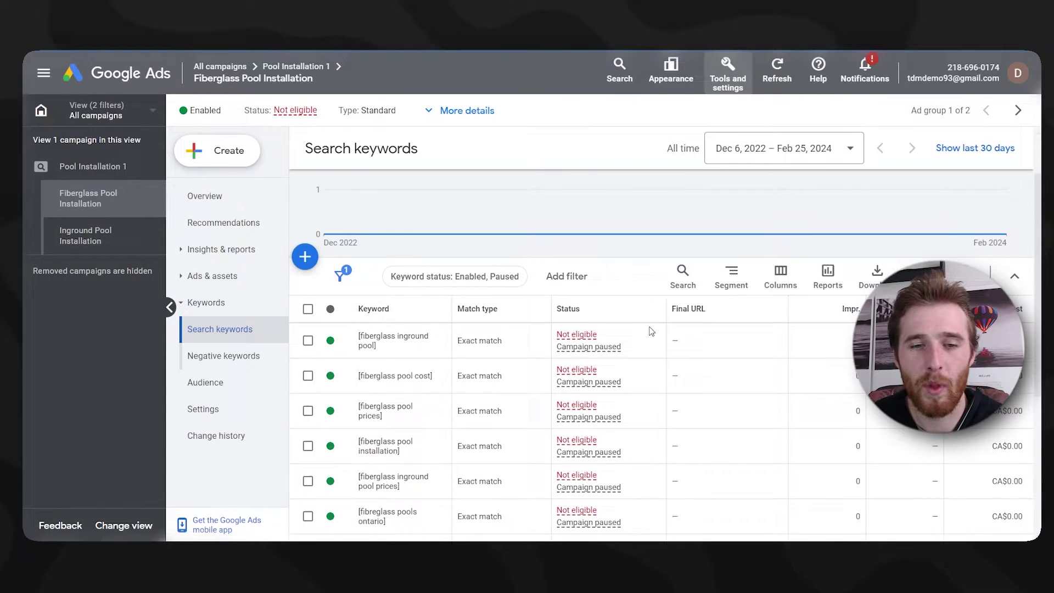
{"action": "scroll", "coordinate": [618, 308], "scroll_direction": "up", "scroll_amount": 5}
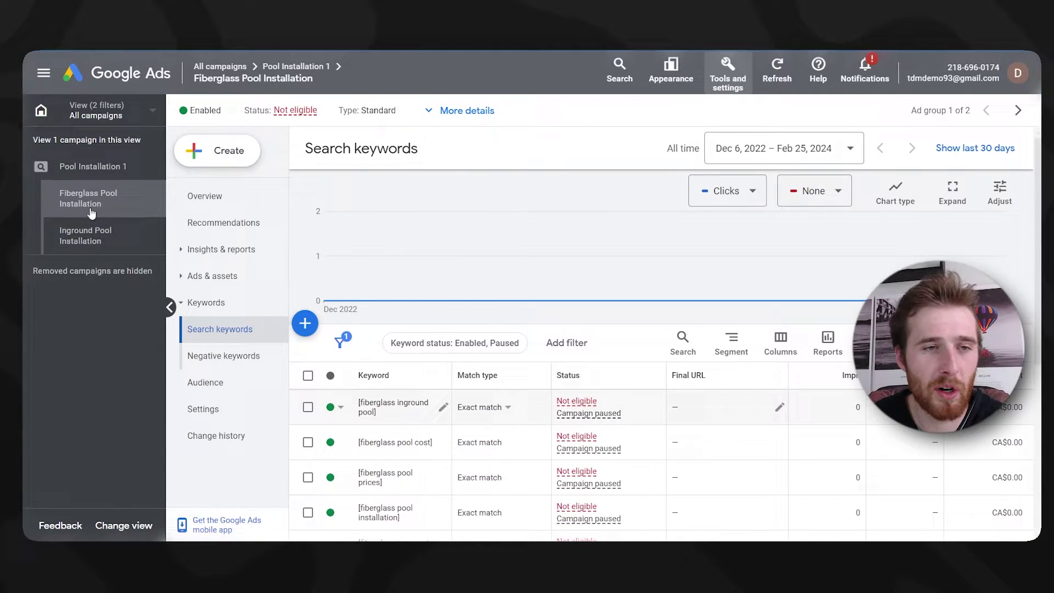
{"action": "scroll", "coordinate": [418, 324], "scroll_direction": "down", "scroll_amount": 1}
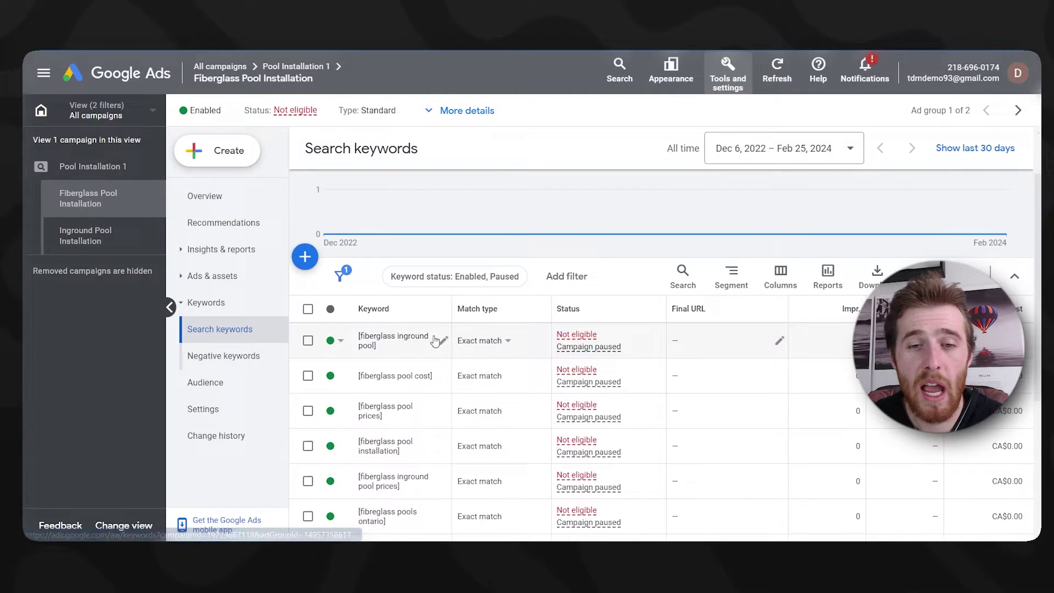
{"action": "left_click", "coordinate": [495, 341]}
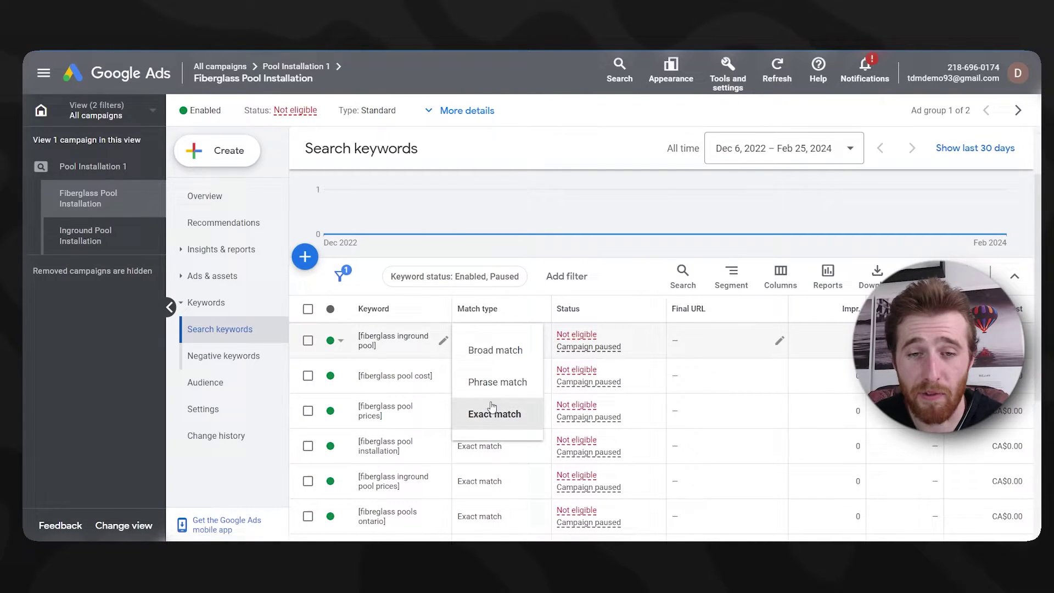
{"action": "left_click", "coordinate": [487, 383]}
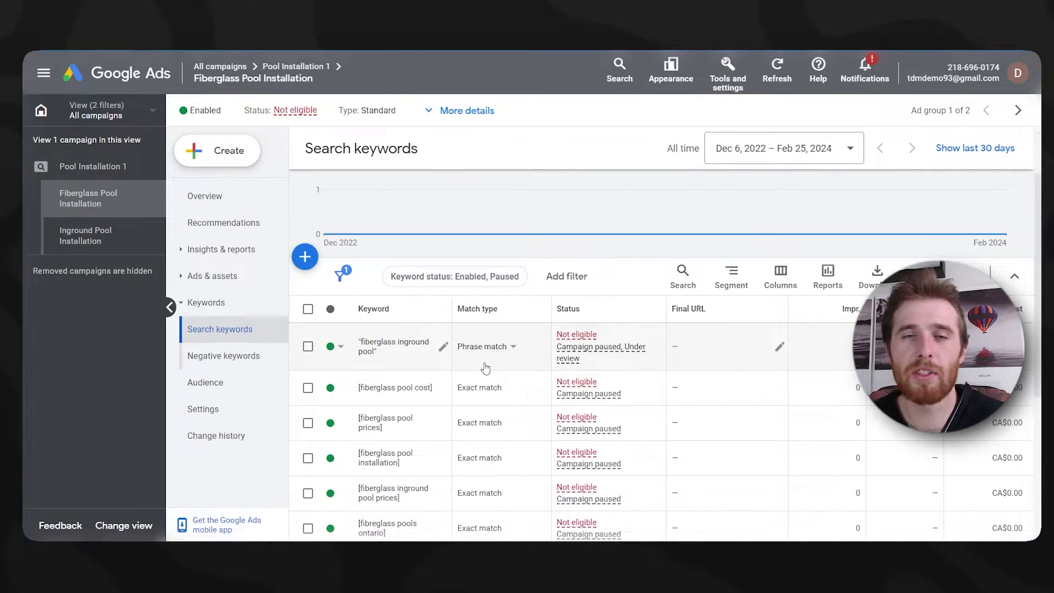
{"action": "mouse_move", "coordinate": [401, 222]}
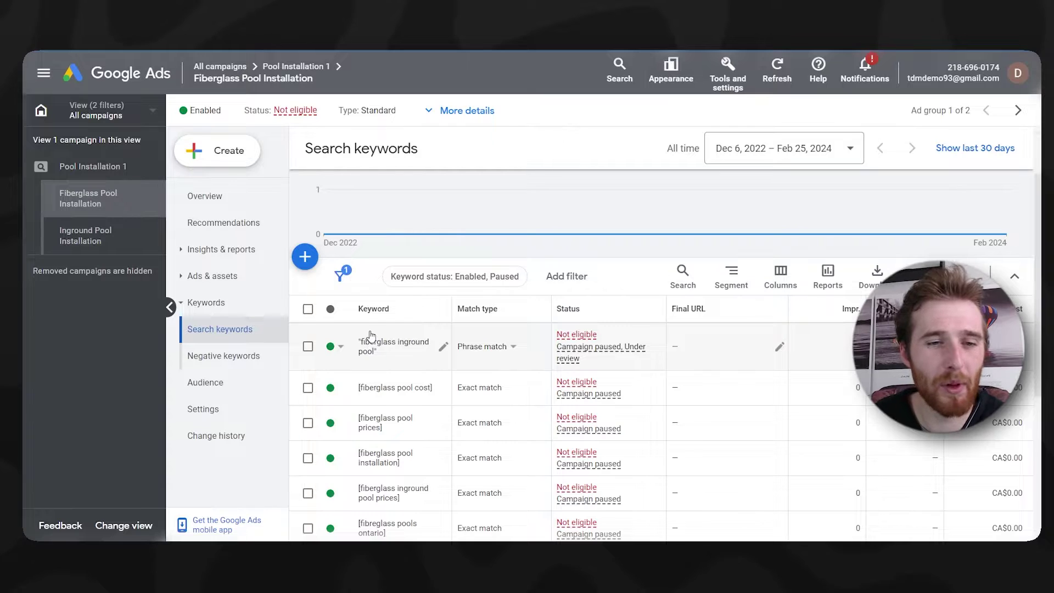
Step: Open the Audiences page for the Pool Installation 1 campaign and its audience segment settings
{"action": "left_click", "coordinate": [244, 384]}
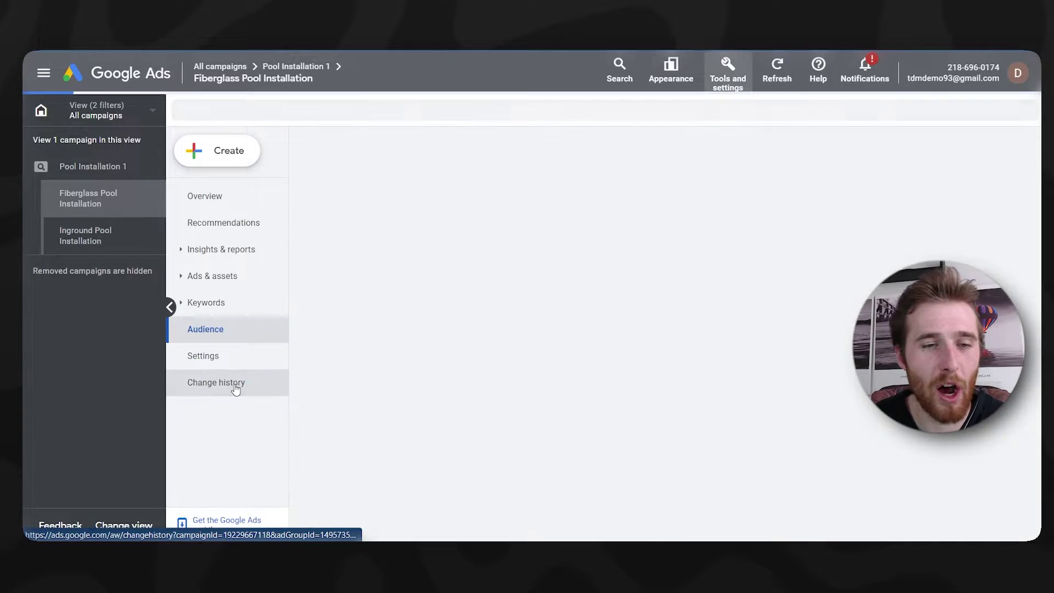
{"action": "left_click", "coordinate": [88, 170]}
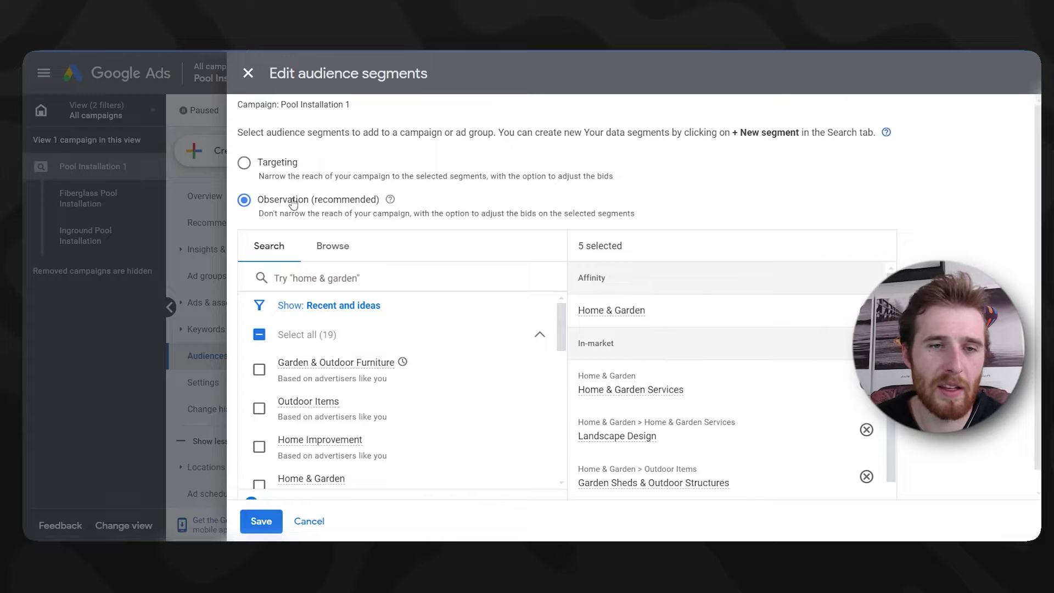
{"action": "left_click_drag", "start_coordinate": [299, 163], "coordinate": [268, 163]}
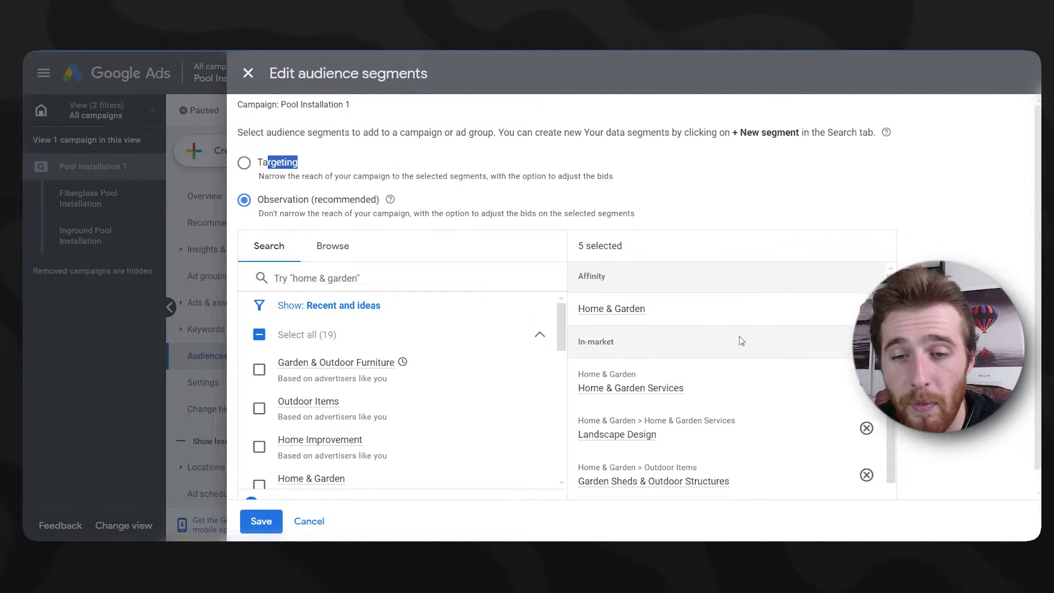
{"action": "scroll", "coordinate": [742, 329], "scroll_direction": "down", "scroll_amount": 1}
{"action": "scroll", "coordinate": [731, 308], "scroll_direction": "up", "scroll_amount": 1}
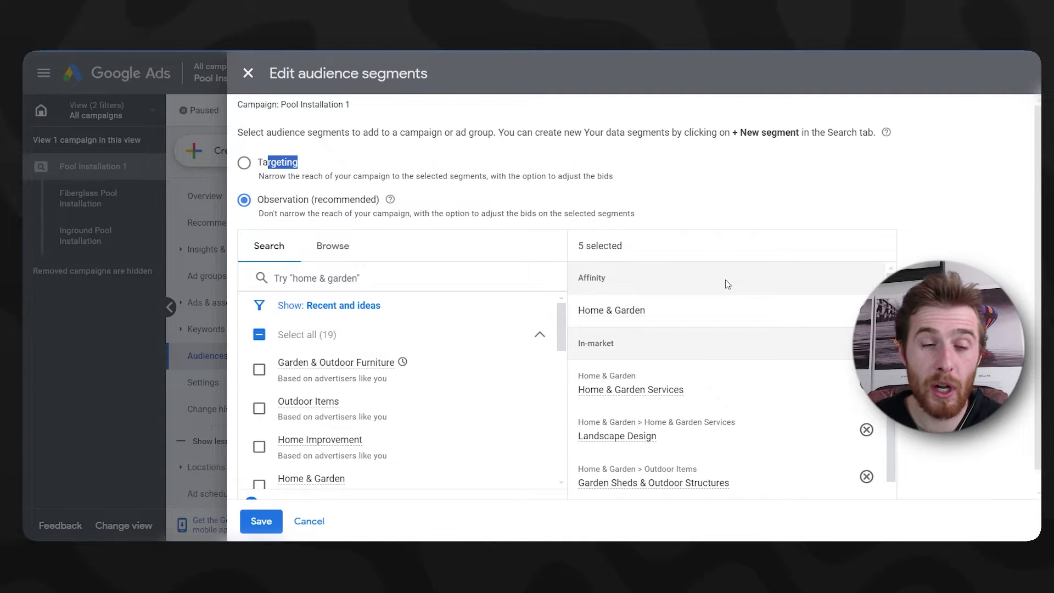
Step: Try Targeting for the five audience segments, then revert them to Observation
{"action": "left_click", "coordinate": [265, 163]}
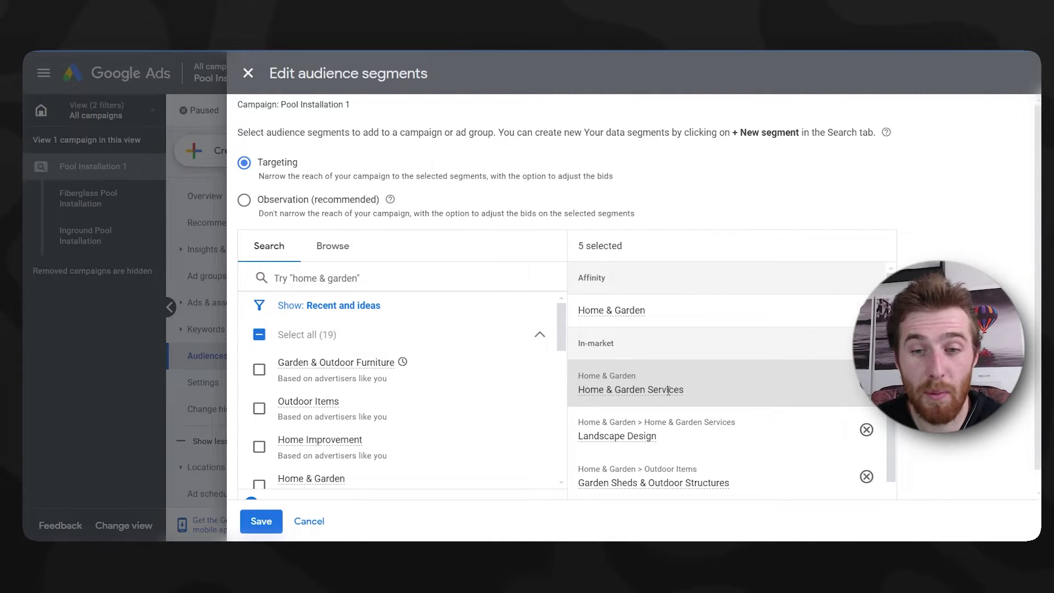
{"action": "mouse_move", "coordinate": [668, 390]}
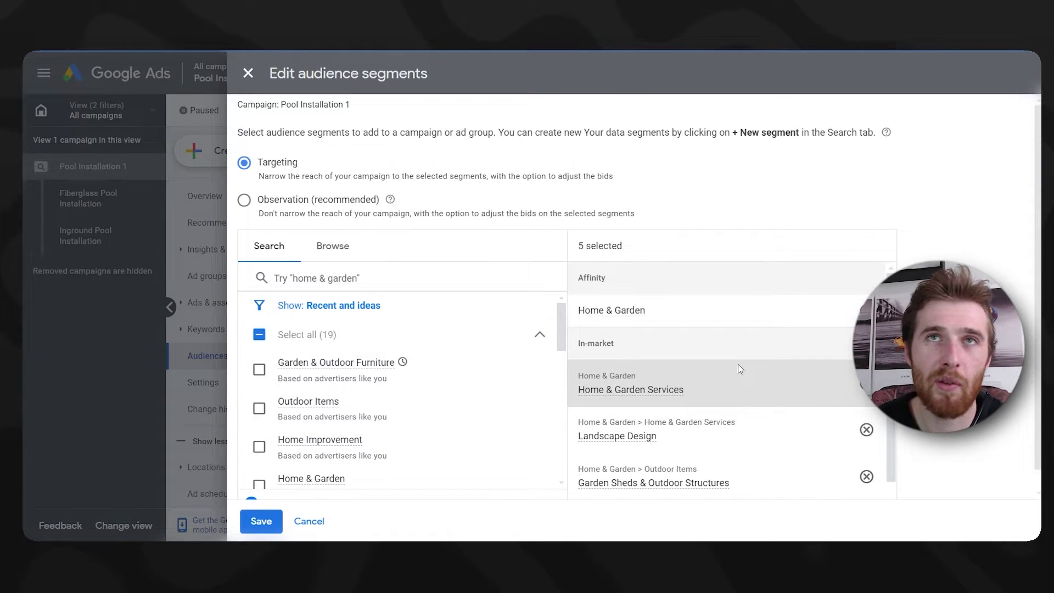
{"action": "left_click", "coordinate": [245, 201]}
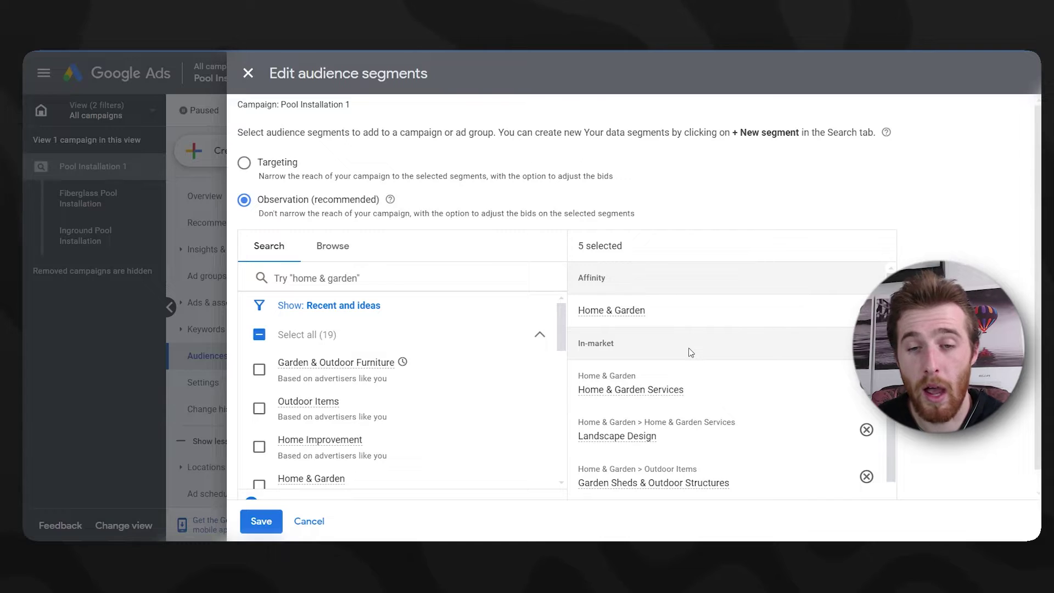
{"action": "scroll", "coordinate": [676, 380], "scroll_direction": "down", "scroll_amount": 1}
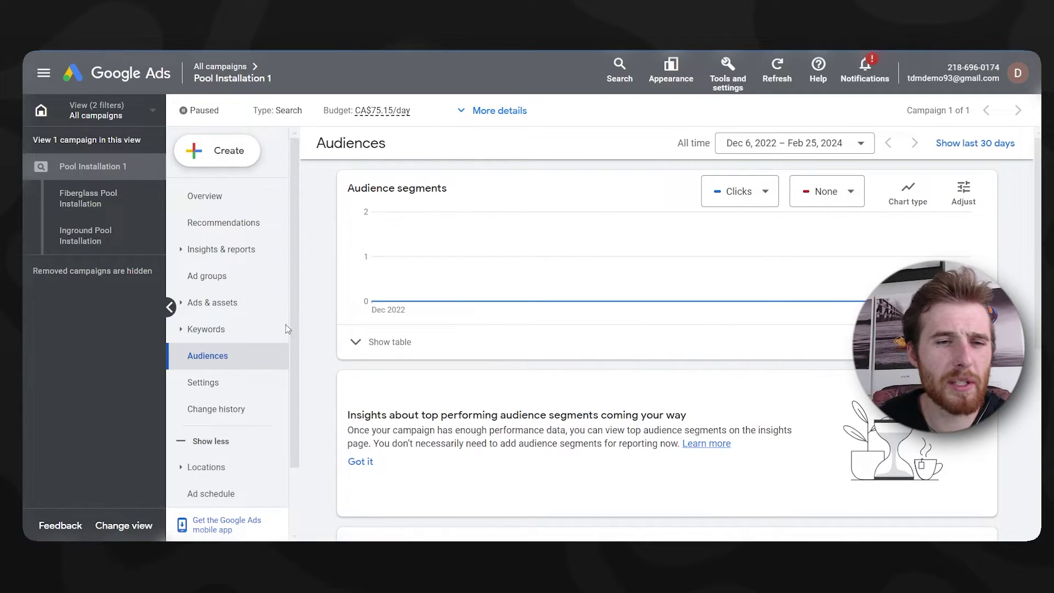
Step: Review the Pool Installation 1 search keywords, all exact match and not eligible due to the paused campaign
{"action": "left_click", "coordinate": [266, 329]}
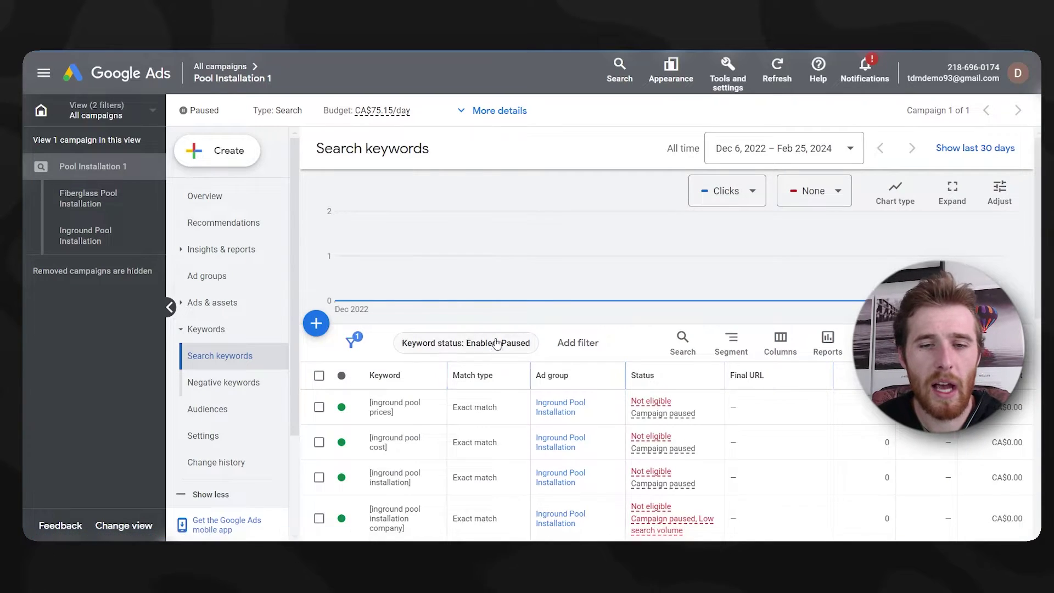
{"action": "scroll", "coordinate": [488, 354], "scroll_direction": "down", "scroll_amount": 1}
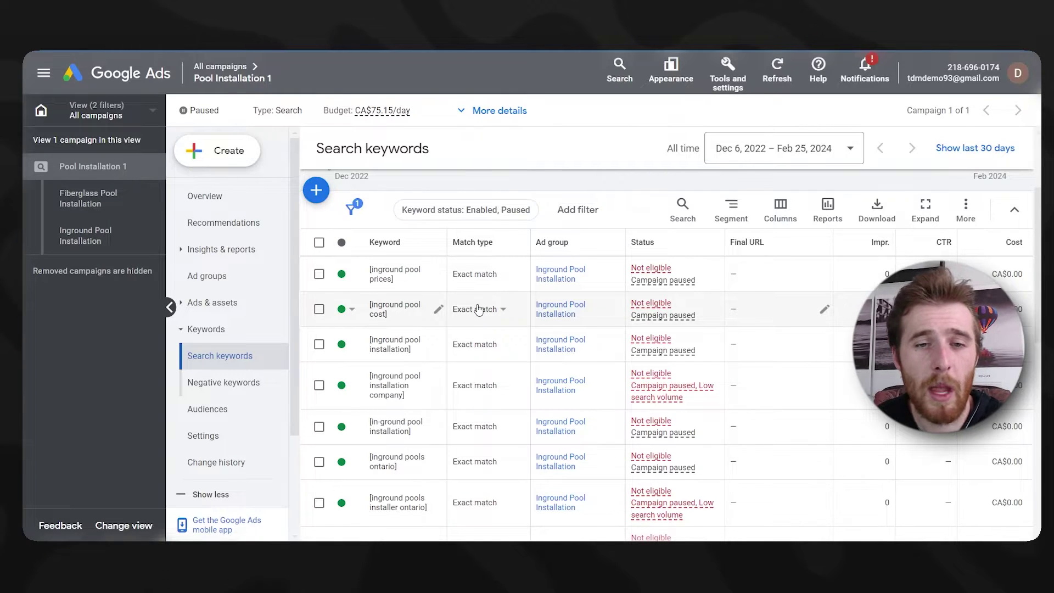
{"action": "scroll", "coordinate": [487, 313], "scroll_direction": "down", "scroll_amount": 1}
{"action": "scroll", "coordinate": [495, 315], "scroll_direction": "up", "scroll_amount": 3}
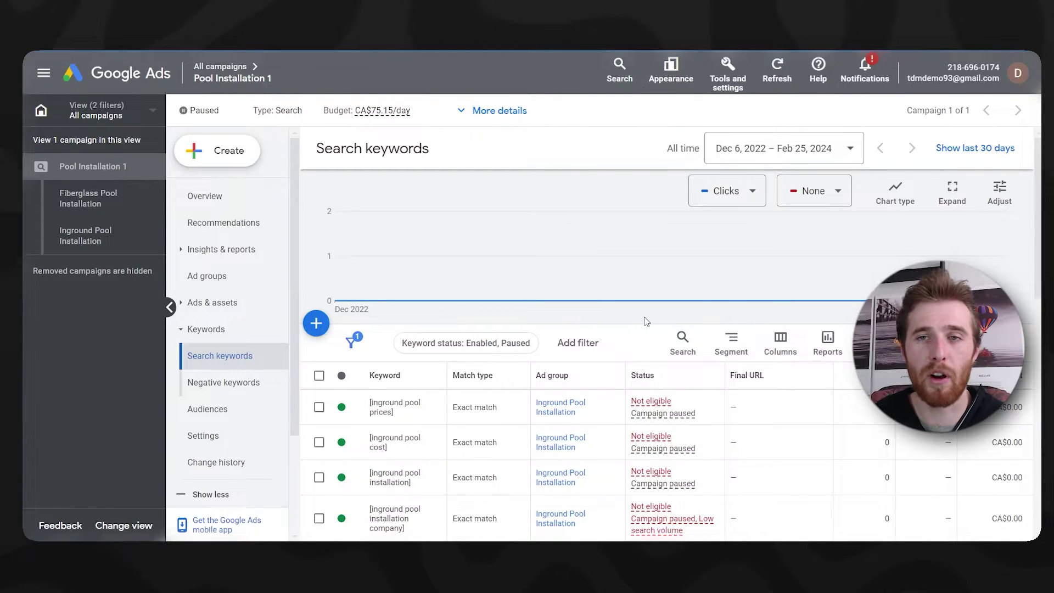
Step: Start a Keyword Planner discovery search with seed keyword 'pool installation', checking the research location
{"action": "left_click", "coordinate": [731, 68]}
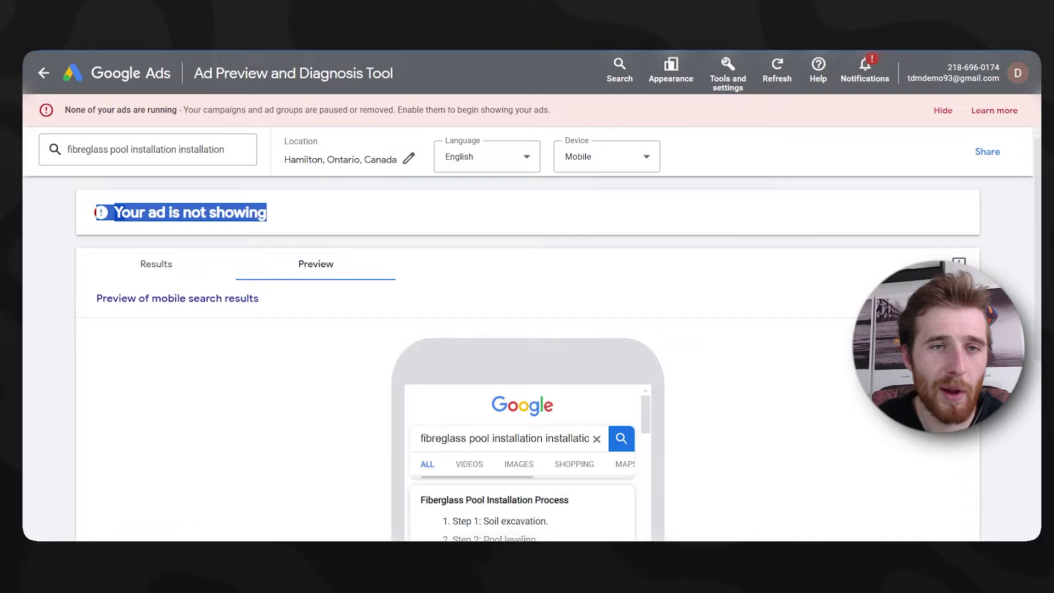
{"action": "left_click", "coordinate": [728, 70]}
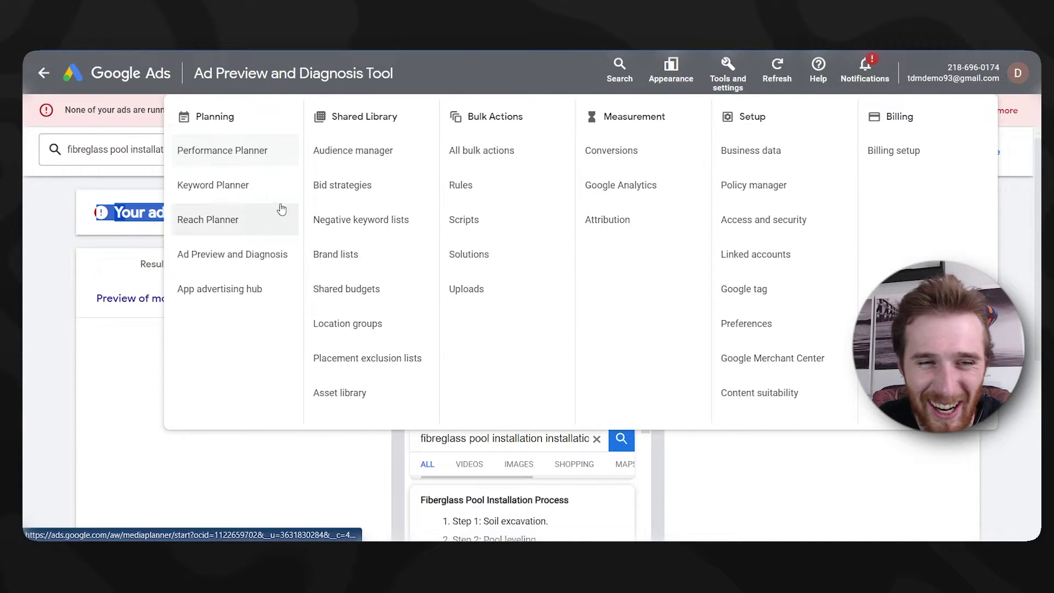
{"action": "left_click", "coordinate": [261, 190]}
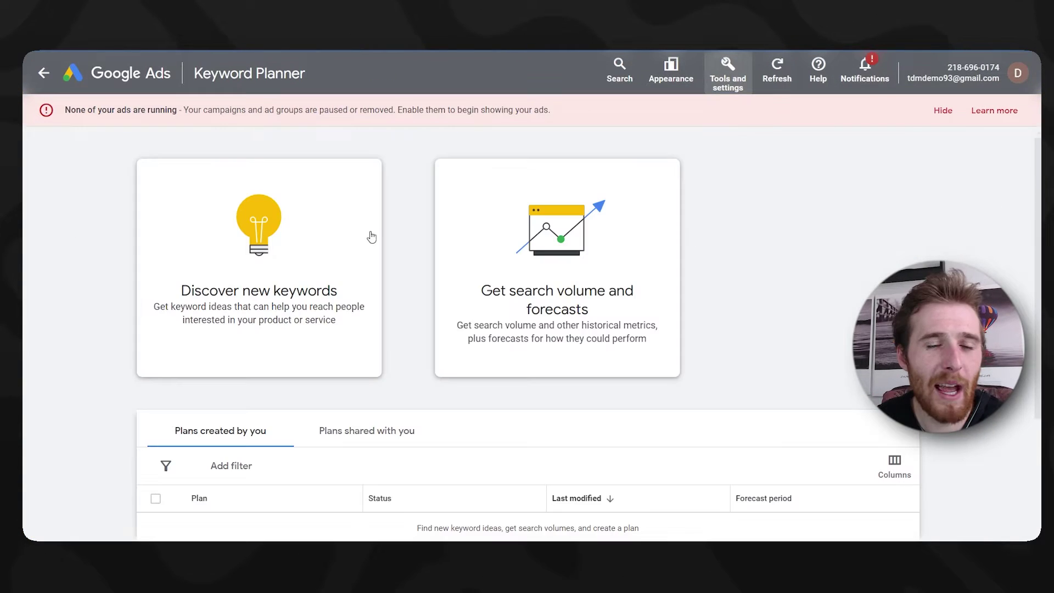
{"action": "left_click", "coordinate": [217, 253]}
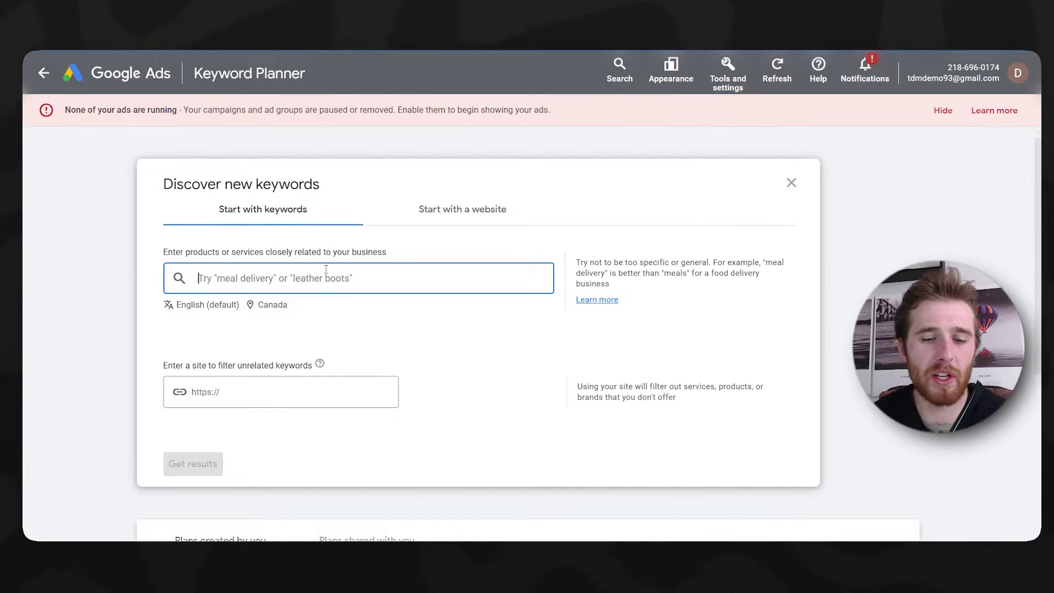
{"action": "type", "text": "pool installation"}
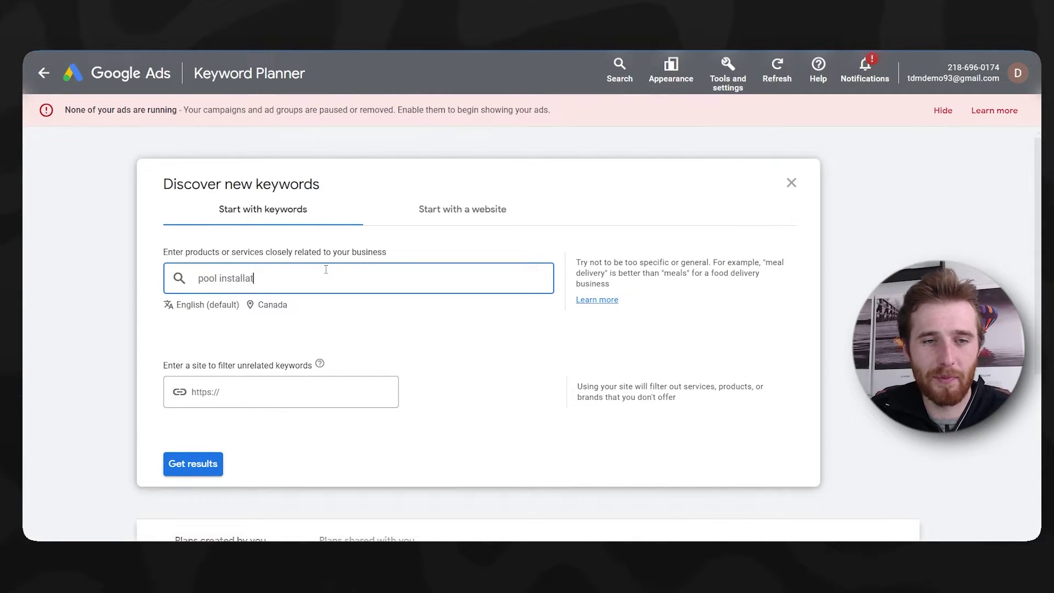
{"action": "key", "text": "Return"}
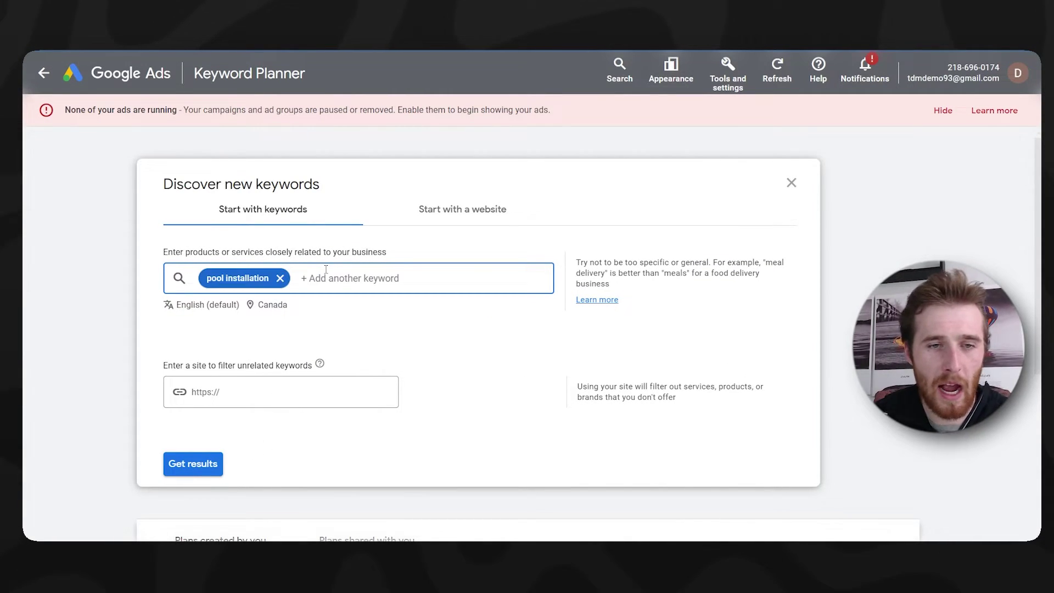
{"action": "left_click", "coordinate": [269, 308]}
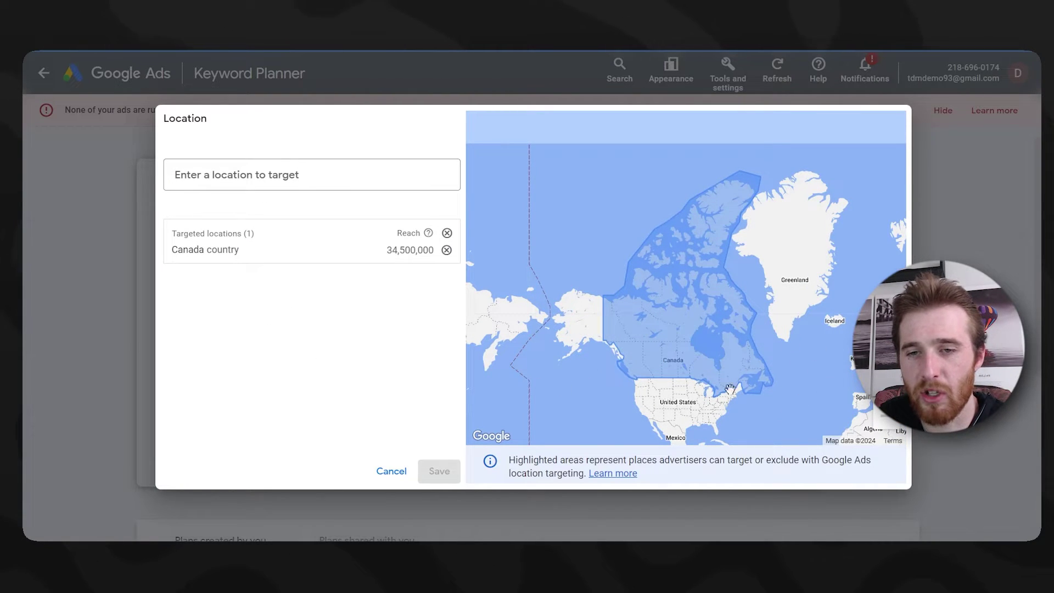
{"action": "left_click", "coordinate": [396, 471]}
Step: Get and review the 911 keyword ideas for pool installation in Canada
{"action": "left_click", "coordinate": [211, 465]}
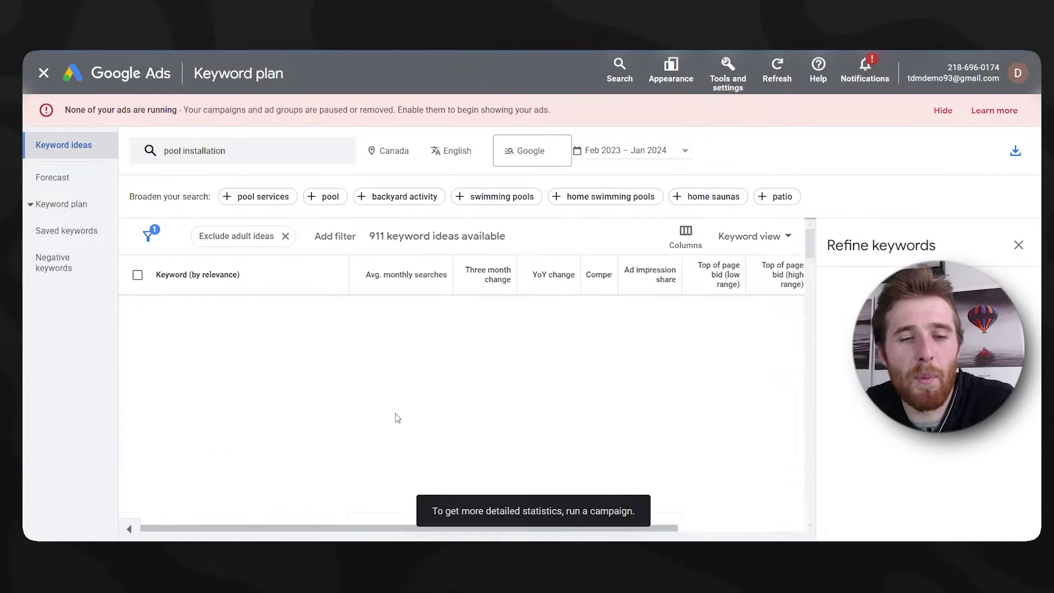
{"action": "scroll", "coordinate": [297, 387], "scroll_direction": "down", "scroll_amount": 2}
{"action": "scroll", "coordinate": [497, 350], "scroll_direction": "up", "scroll_amount": 1}
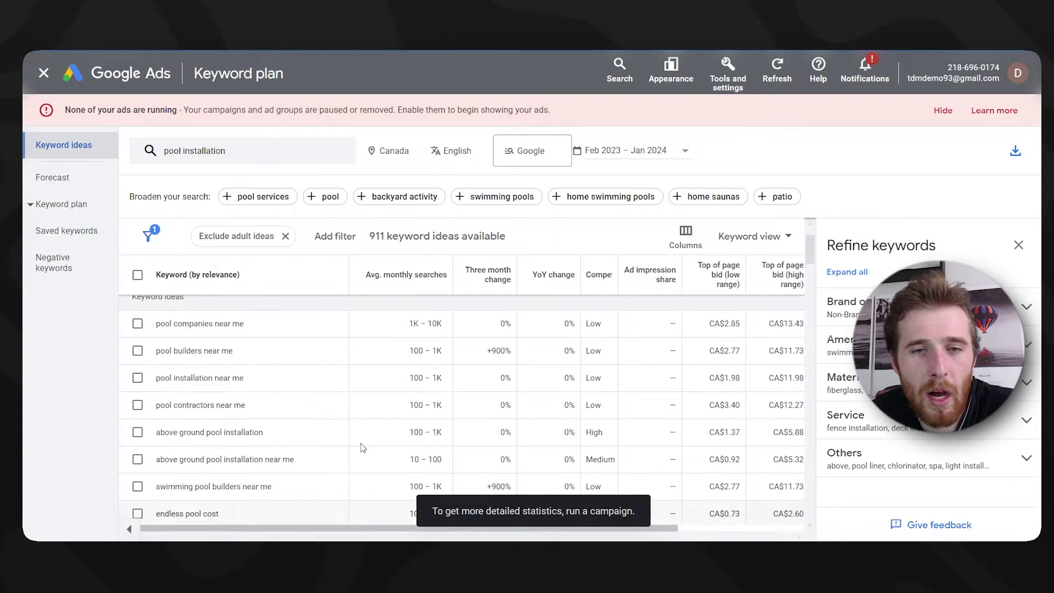
{"action": "scroll", "coordinate": [428, 419], "scroll_direction": "down", "scroll_amount": 5}
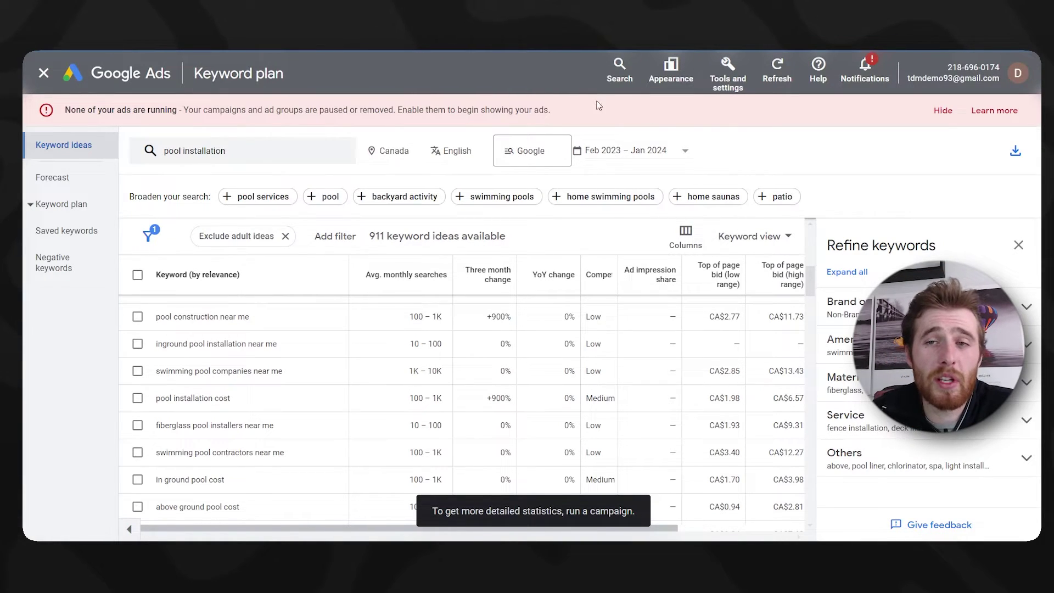
Step: Leave the keyword ideas and open the Pool Installation 1 campaign's Settings page
{"action": "left_click", "coordinate": [43, 73]}
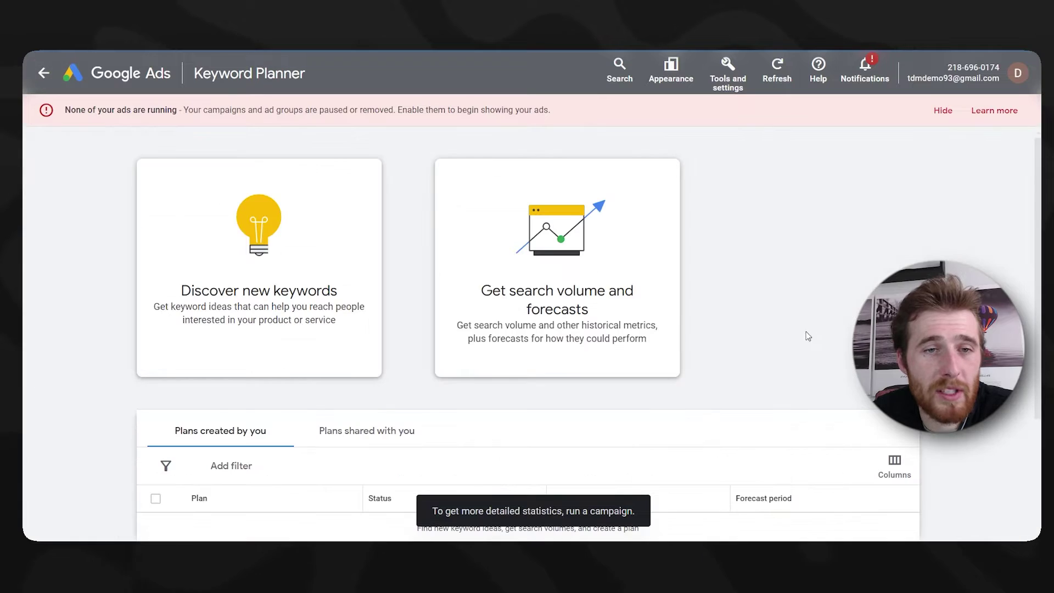
{"action": "left_click", "coordinate": [48, 74]}
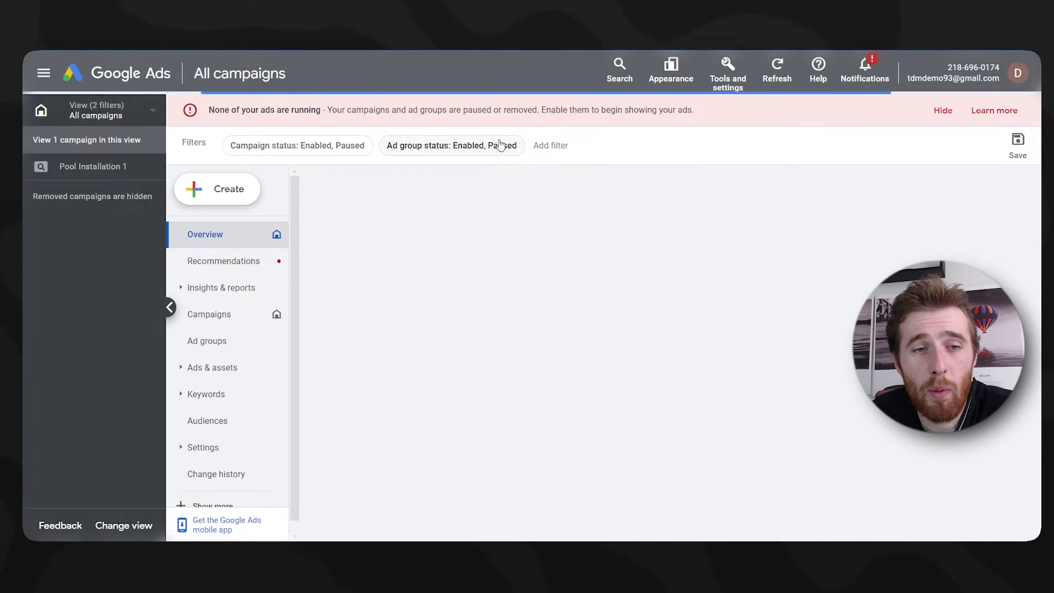
{"action": "left_click", "coordinate": [105, 167]}
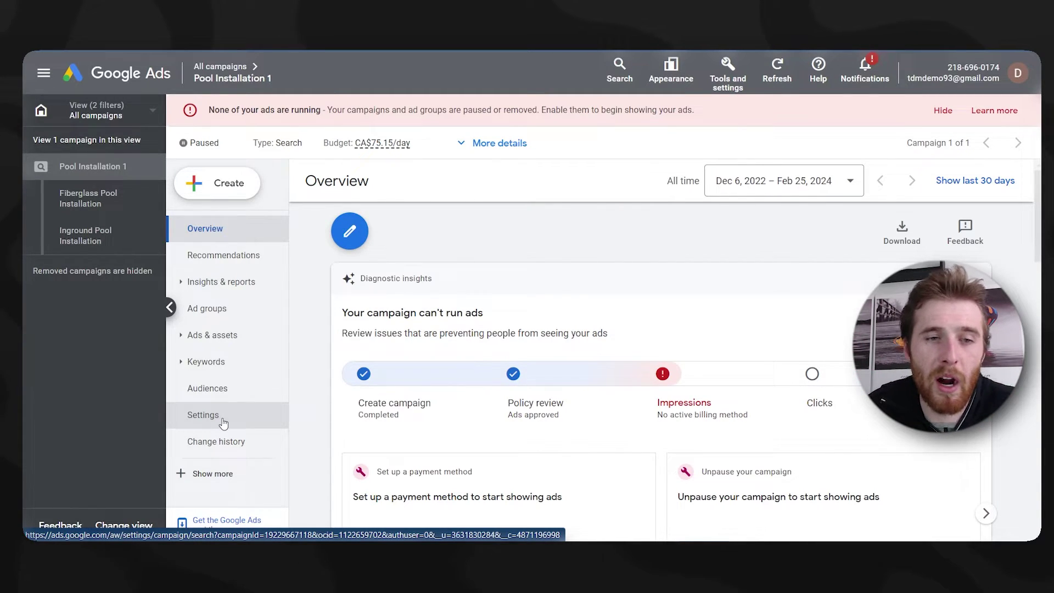
{"action": "left_click", "coordinate": [223, 423]}
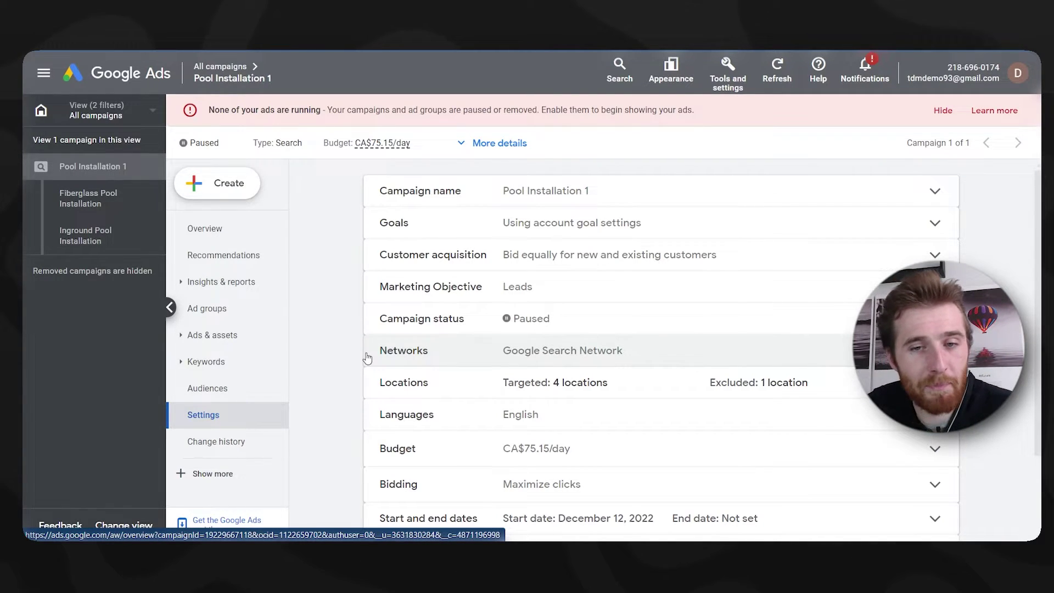
Step: Include Google search partners in the Pool Installation 1 campaign's networks and save
{"action": "left_click", "coordinate": [375, 352]}
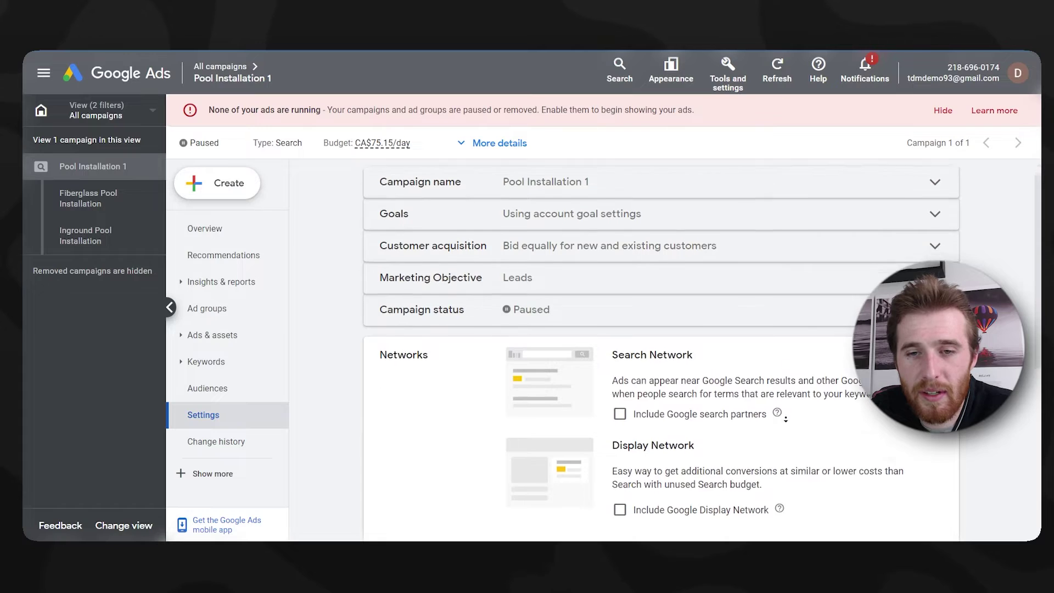
{"action": "scroll", "coordinate": [786, 419], "scroll_direction": "down", "scroll_amount": 2}
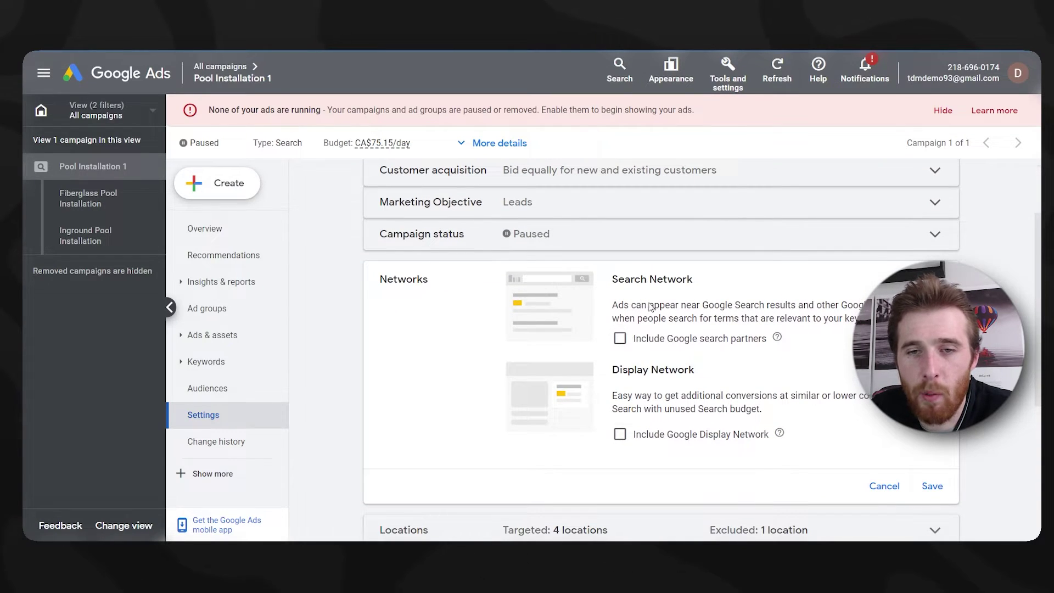
{"action": "left_click", "coordinate": [620, 338]}
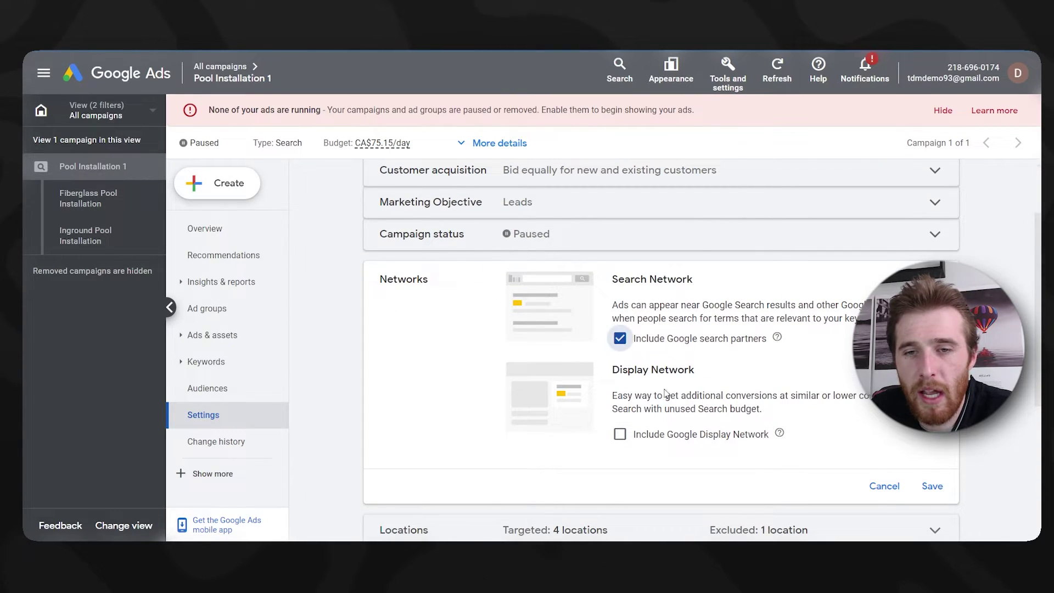
{"action": "left_click", "coordinate": [932, 487]}
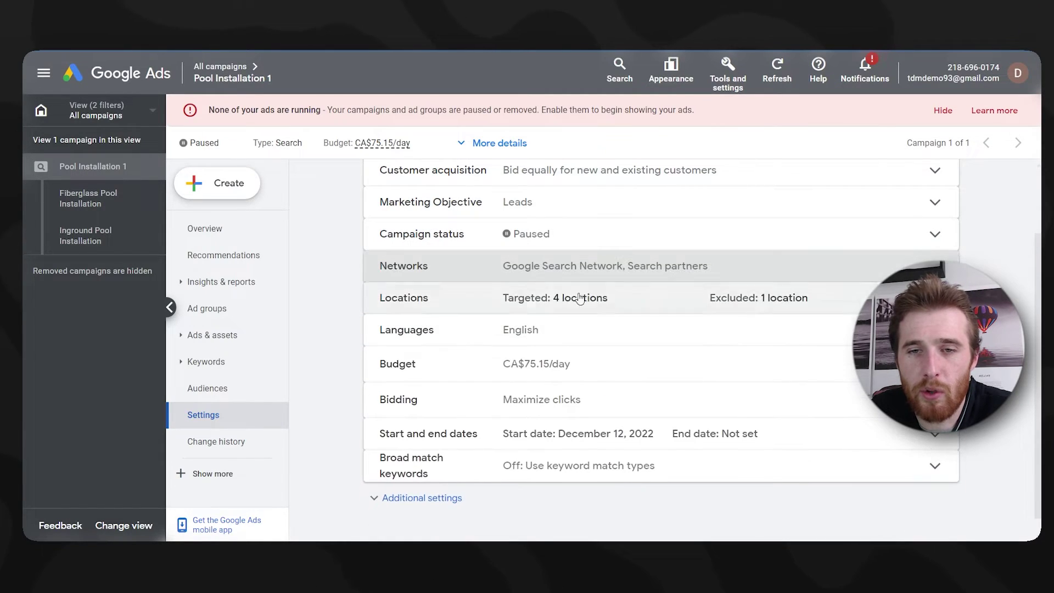
Step: Review the Search and Display Network descriptions, leaving Display Network off, and save again
{"action": "left_click", "coordinate": [555, 265]}
{"action": "left_click_drag", "start_coordinate": [648, 305], "coordinate": [814, 306]}
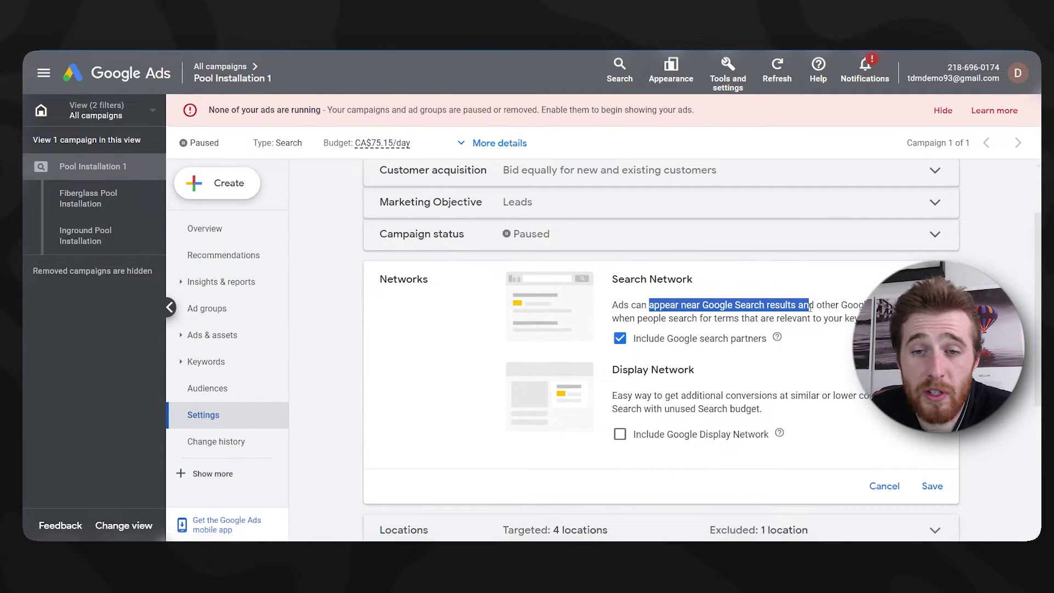
{"action": "left_click", "coordinate": [850, 273]}
{"action": "left_click", "coordinate": [850, 273]}
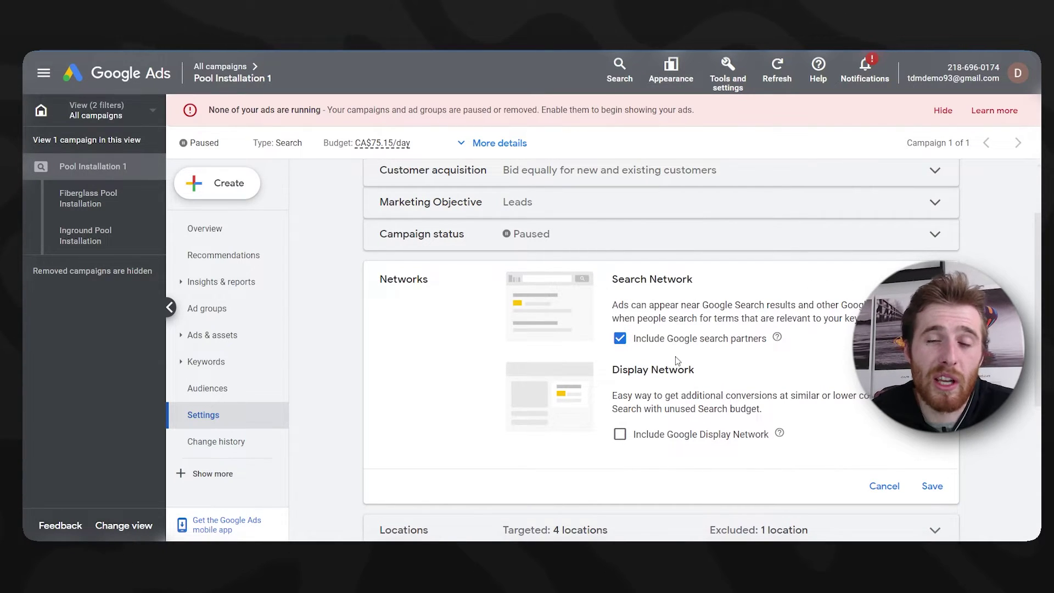
{"action": "left_click_drag", "start_coordinate": [613, 365], "coordinate": [685, 371]}
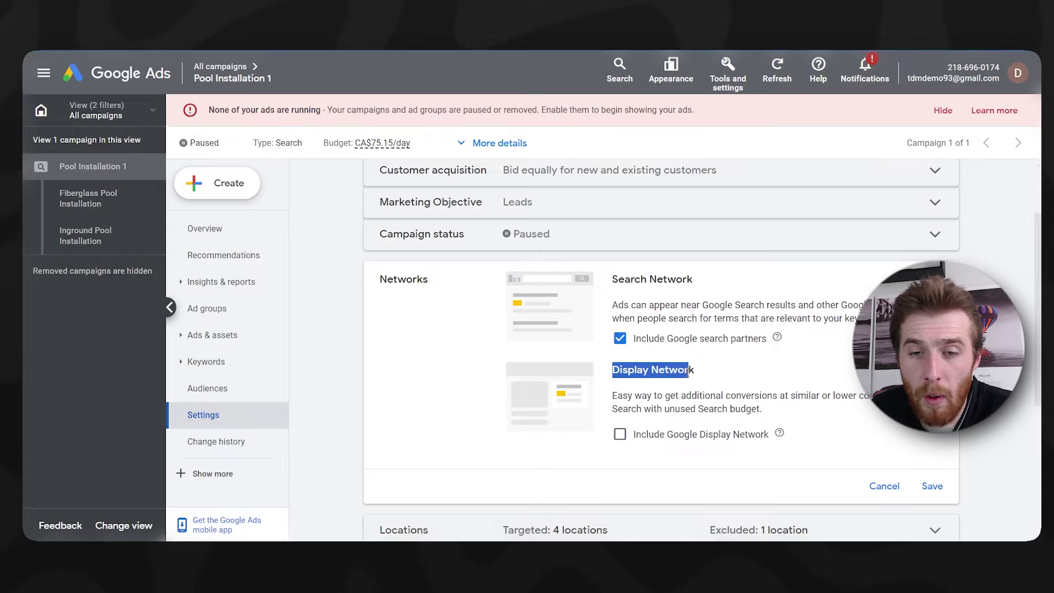
{"action": "left_click_drag", "start_coordinate": [631, 400], "coordinate": [666, 409]}
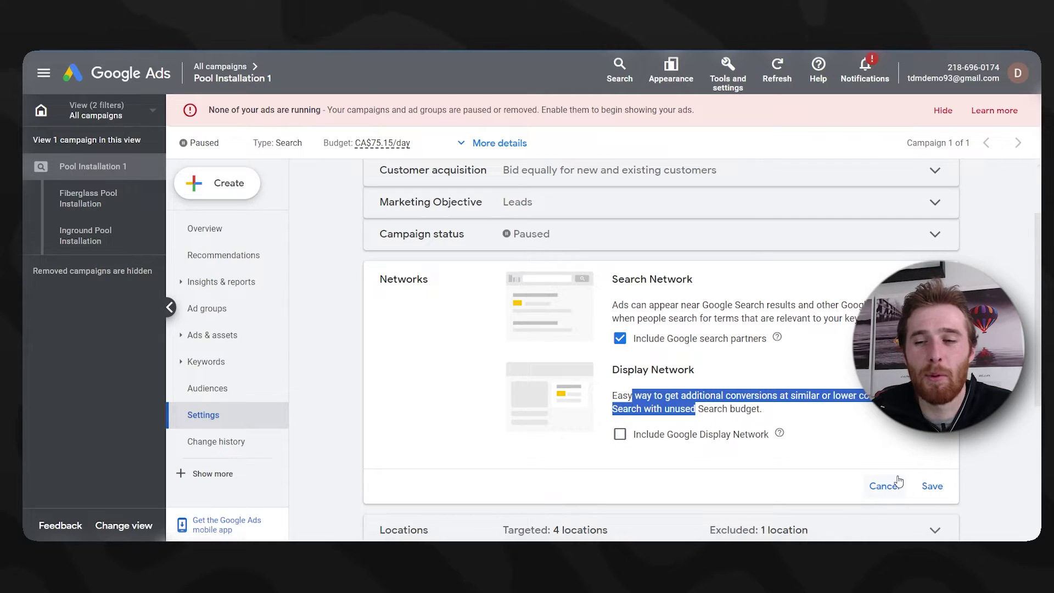
{"action": "left_click", "coordinate": [932, 487]}
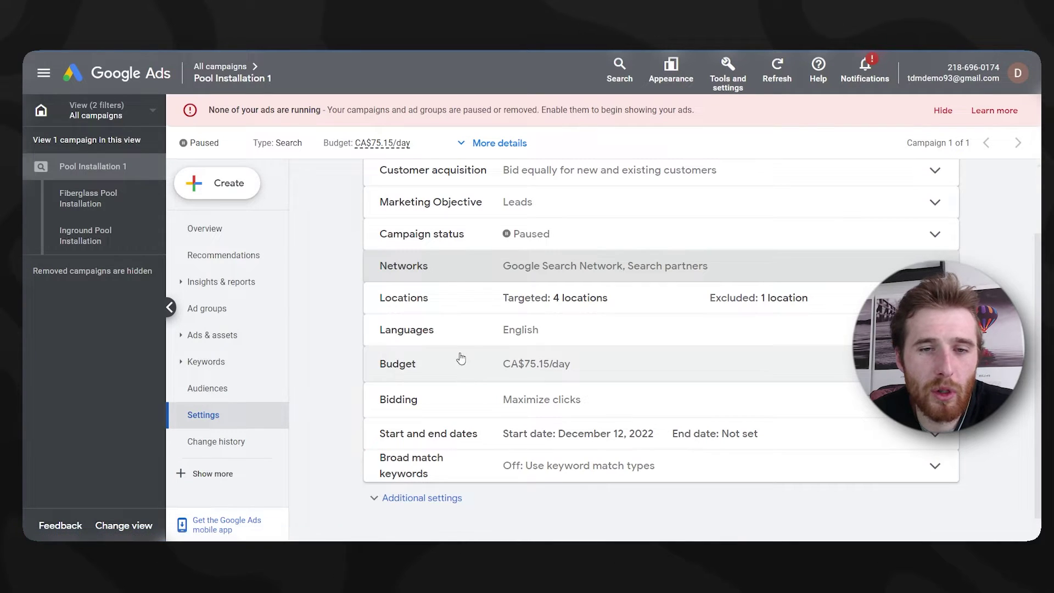
Step: Inspect the location map: 20 mi radius, Hamilton, Mississauga and Toronto targeted, Guelph excluded
{"action": "left_click", "coordinate": [541, 306]}
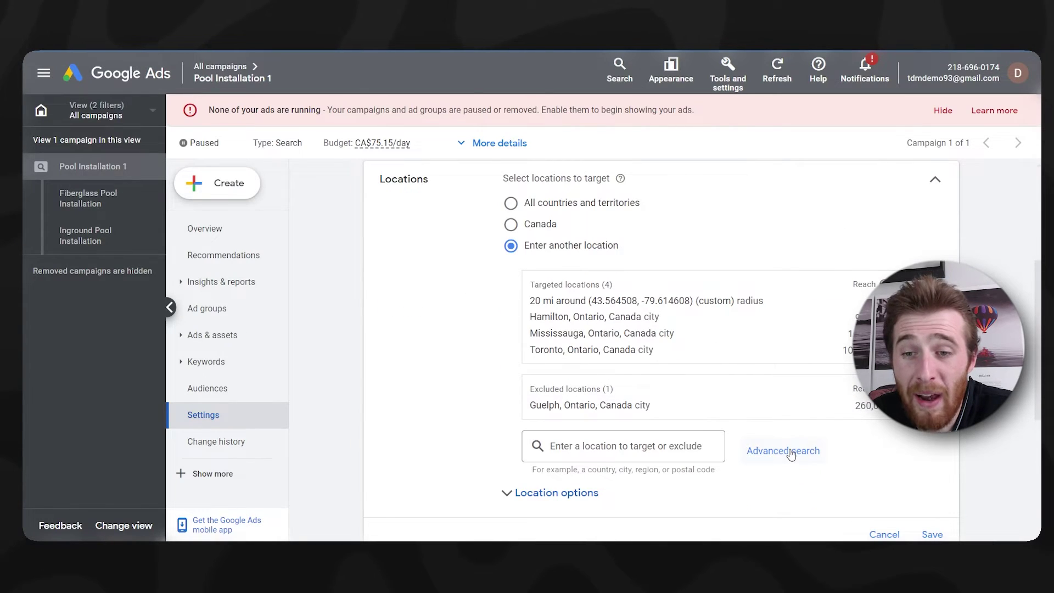
{"action": "left_click", "coordinate": [789, 451]}
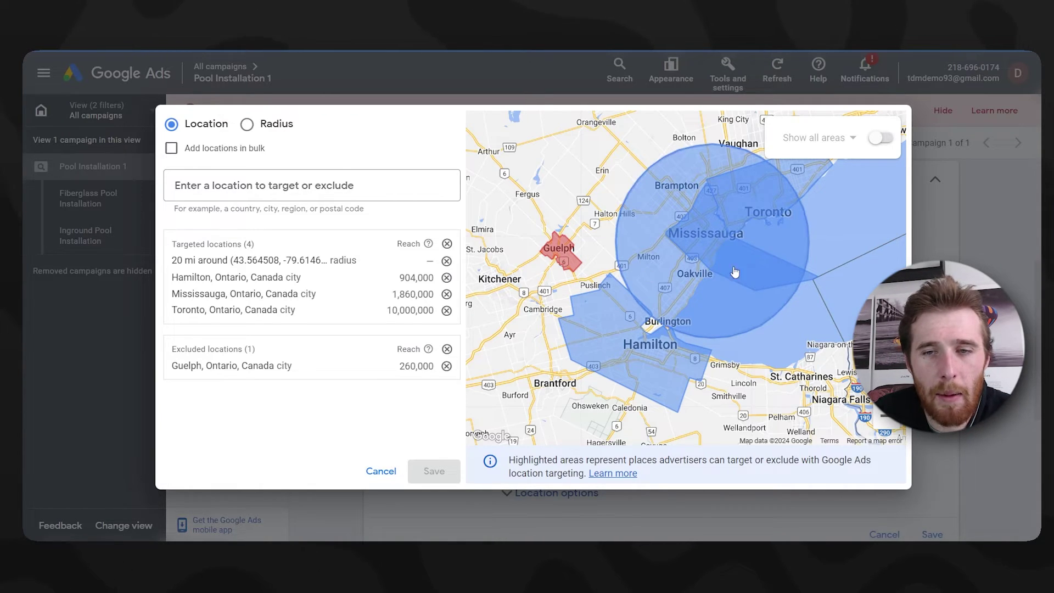
{"action": "left_click_drag", "start_coordinate": [628, 242], "coordinate": [590, 302]}
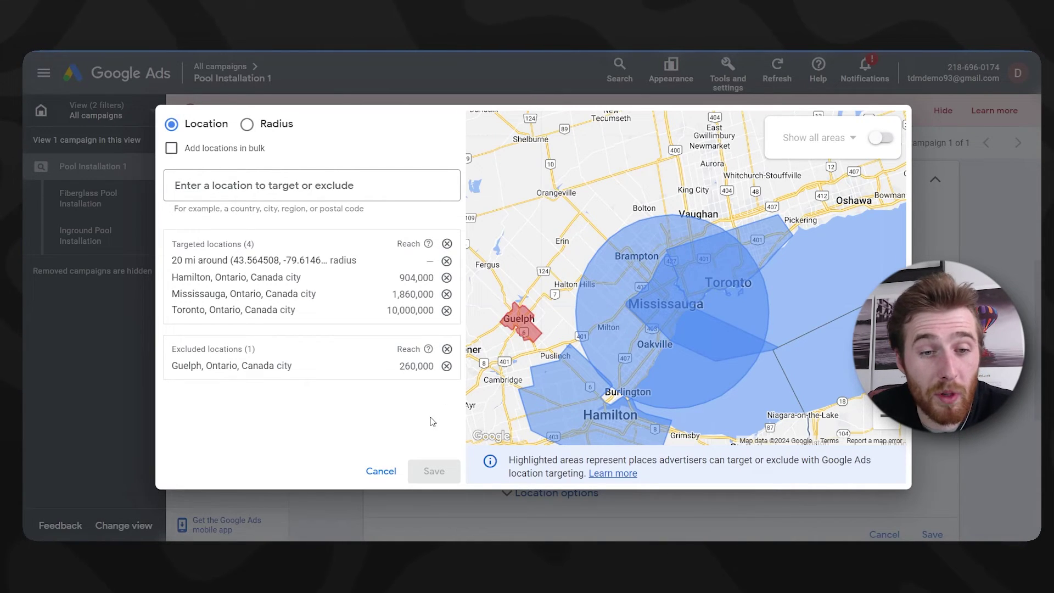
{"action": "left_click", "coordinate": [381, 472]}
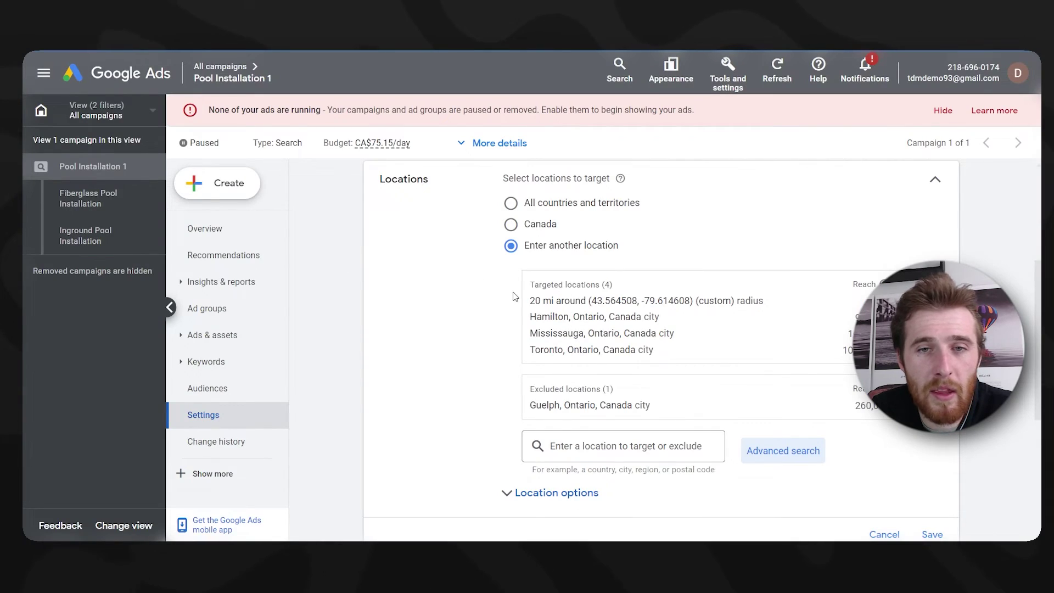
Step: Reveal the additional campaign setting sections in the left navigation
{"action": "scroll", "coordinate": [516, 298], "scroll_direction": "up", "scroll_amount": 4}
{"action": "scroll", "coordinate": [333, 297], "scroll_direction": "down", "scroll_amount": 8}
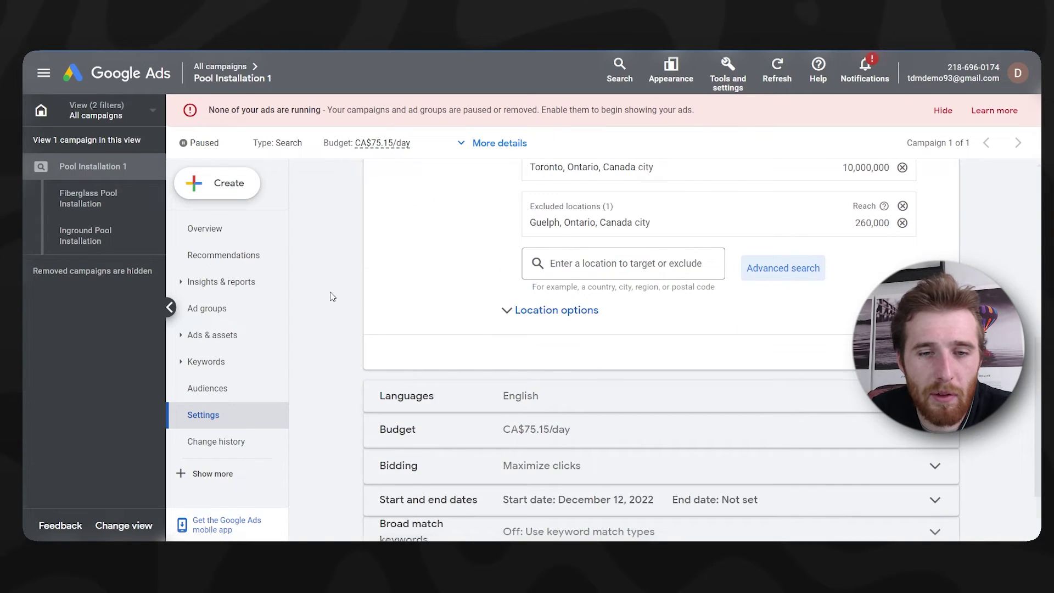
{"action": "scroll", "coordinate": [355, 324], "scroll_direction": "up", "scroll_amount": 4}
{"action": "left_click", "coordinate": [222, 472]}
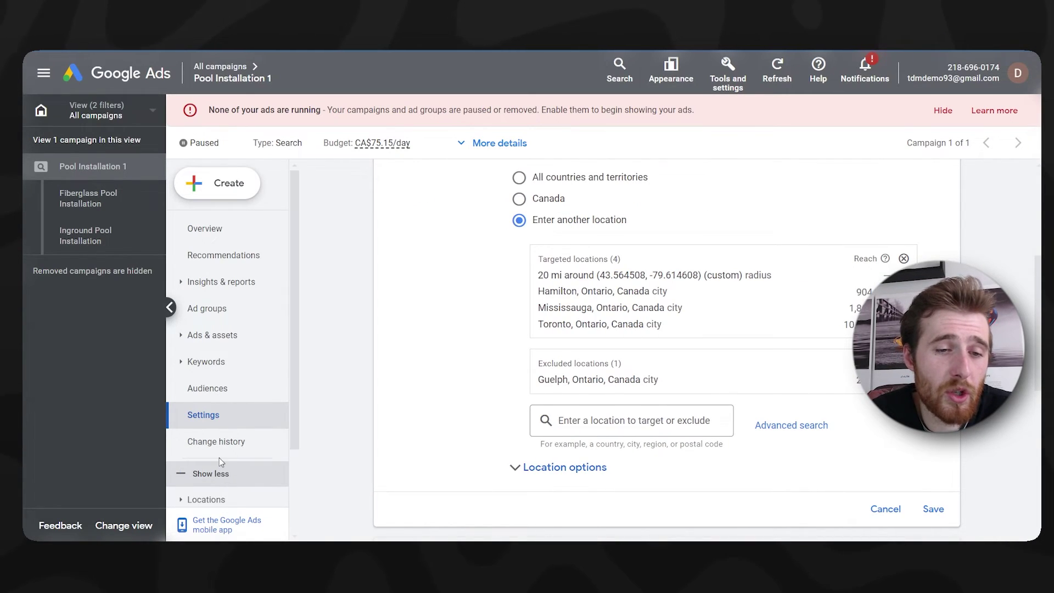
Step: Open the campaign's Ad schedule page and start editing the schedule
{"action": "left_click", "coordinate": [213, 416]}
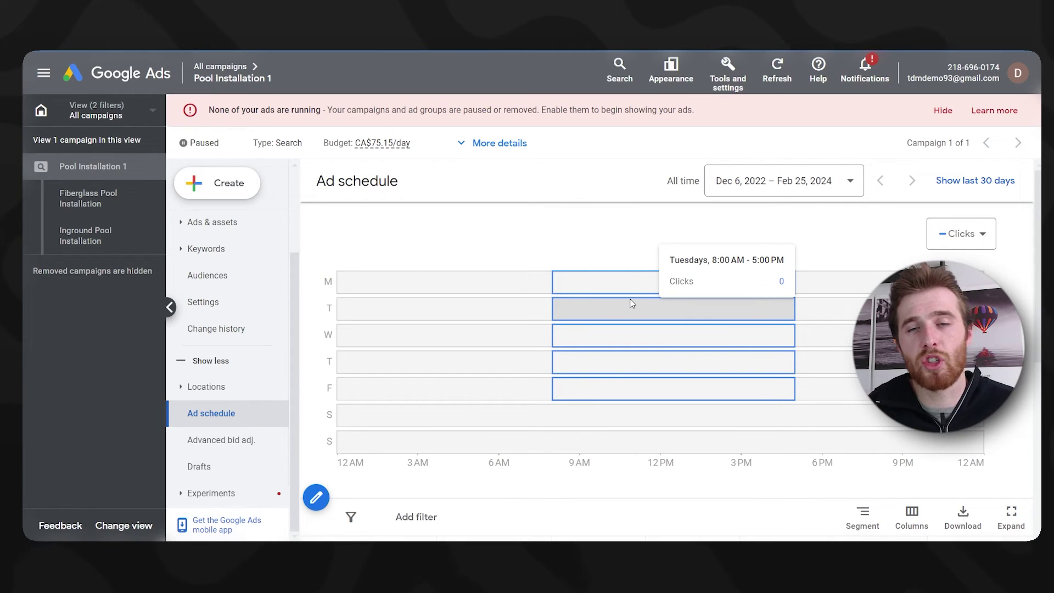
{"action": "scroll", "coordinate": [632, 303], "scroll_direction": "down", "scroll_amount": 3}
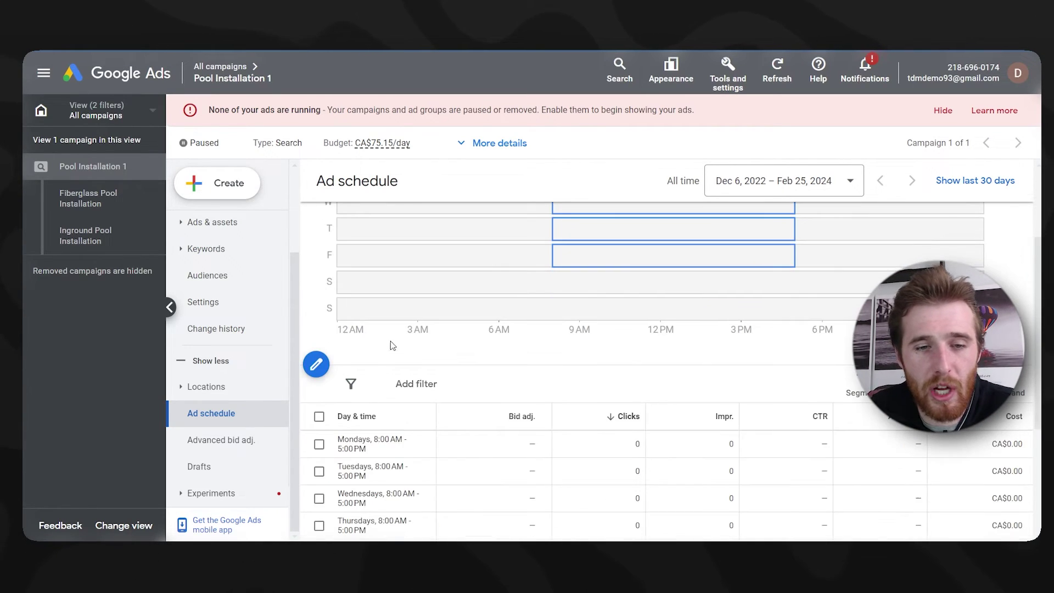
{"action": "left_click", "coordinate": [317, 366]}
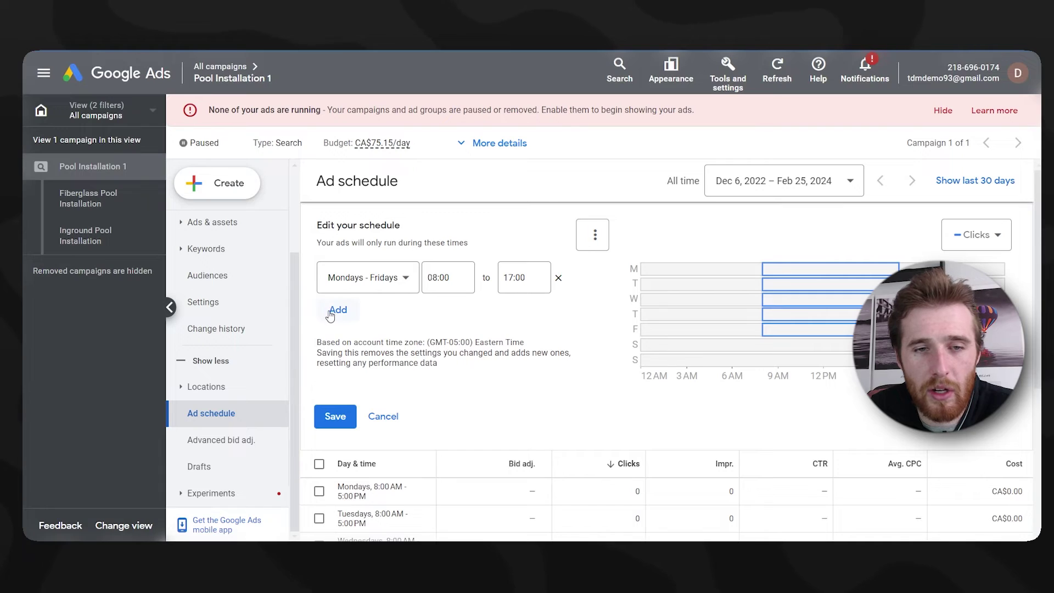
Step: Draft a Saturdays - Sundays row from 01:45 to 23:30, then cancel the edits unsaved
{"action": "left_click", "coordinate": [337, 309]}
{"action": "left_click", "coordinate": [379, 321]}
{"action": "left_click", "coordinate": [367, 160]}
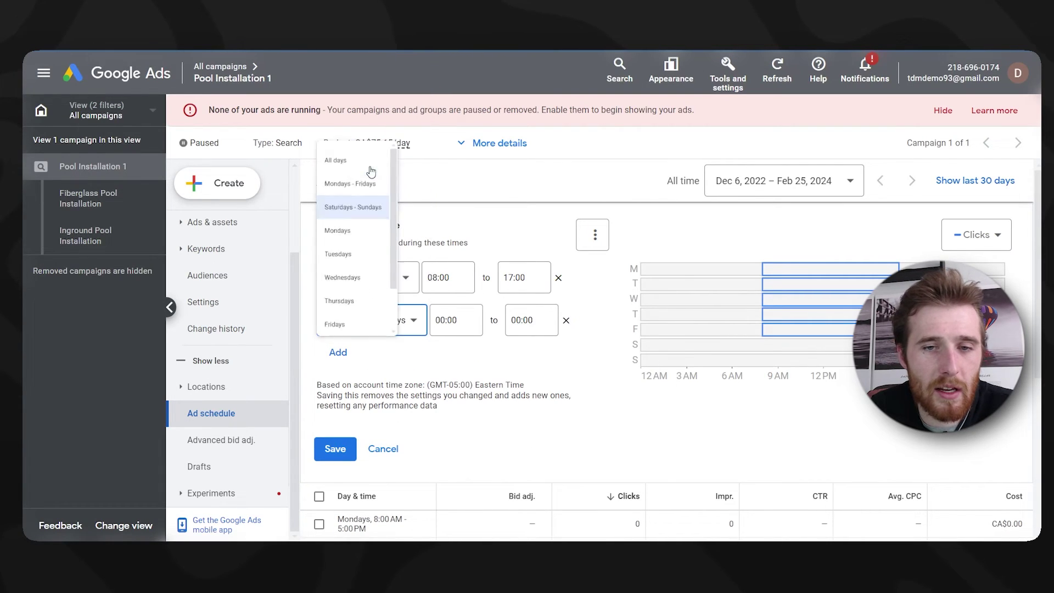
{"action": "left_click", "coordinate": [463, 321]}
{"action": "left_click", "coordinate": [451, 282]}
{"action": "left_click", "coordinate": [522, 320]}
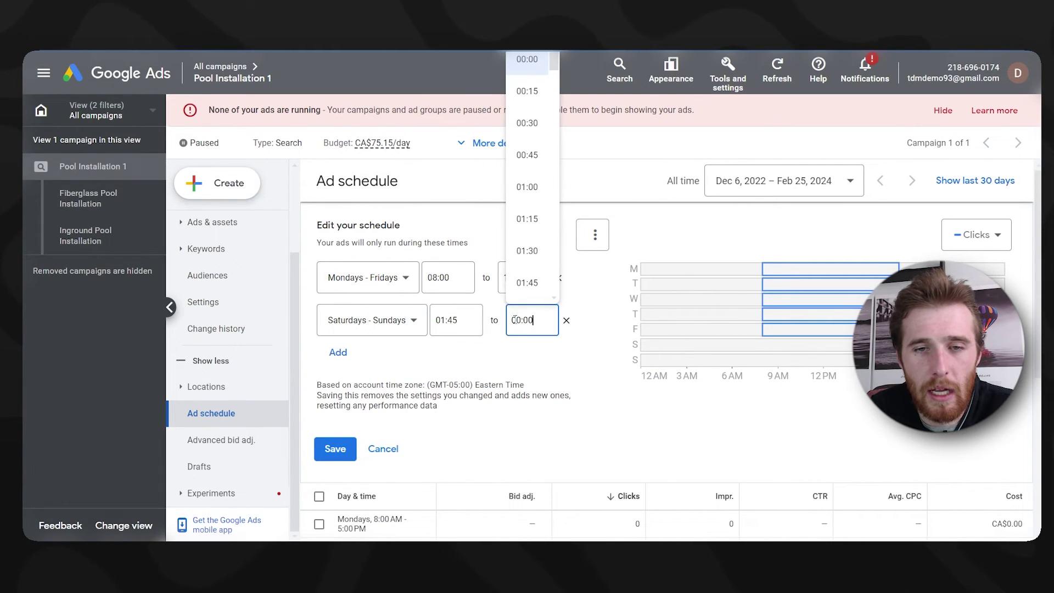
{"action": "scroll", "coordinate": [514, 270], "scroll_direction": "down", "scroll_amount": 20}
{"action": "left_click", "coordinate": [515, 269]}
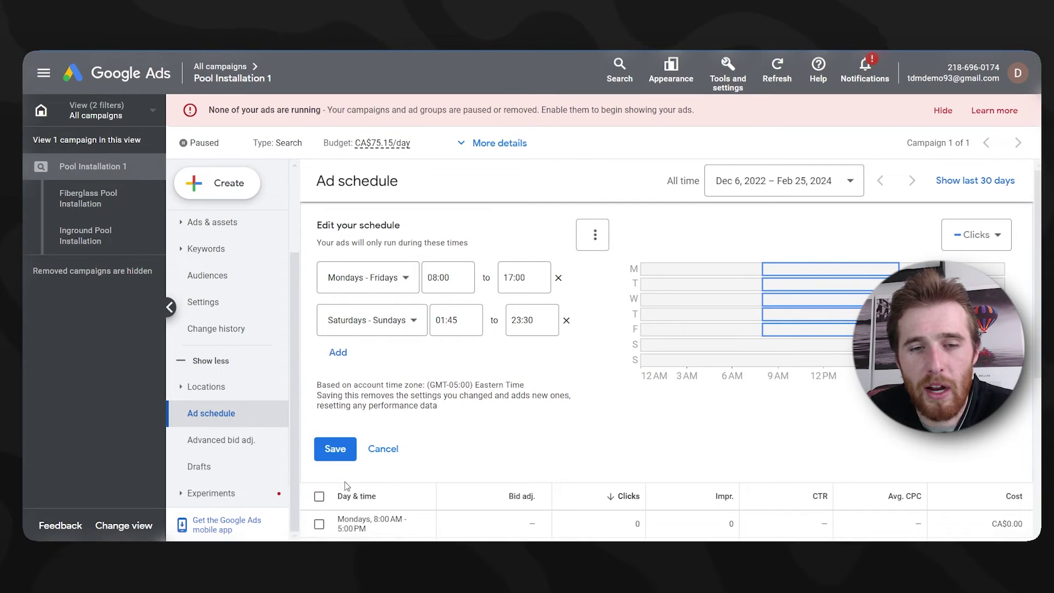
{"action": "left_click", "coordinate": [387, 449]}
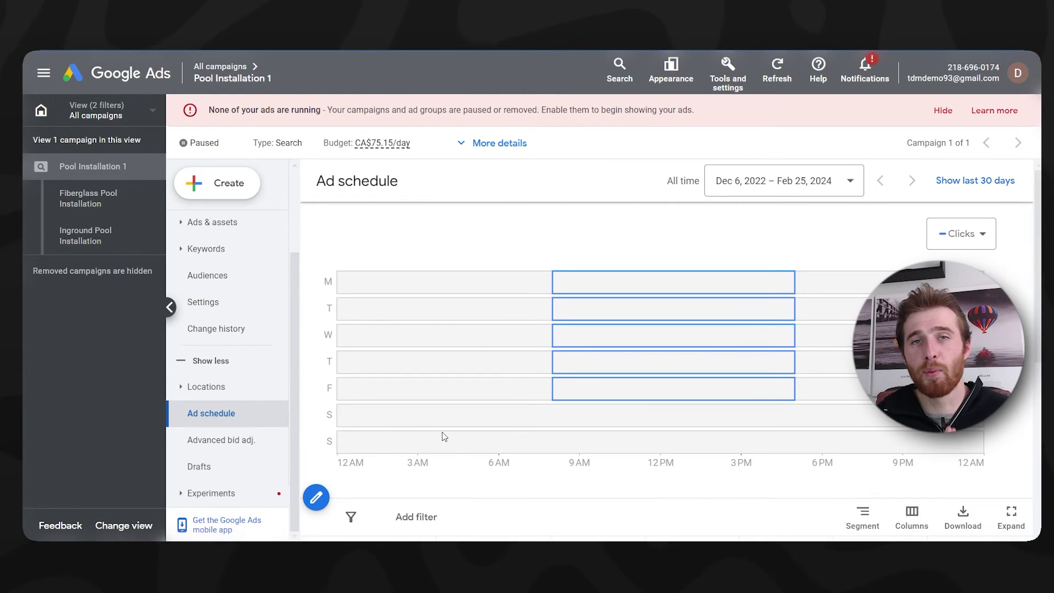